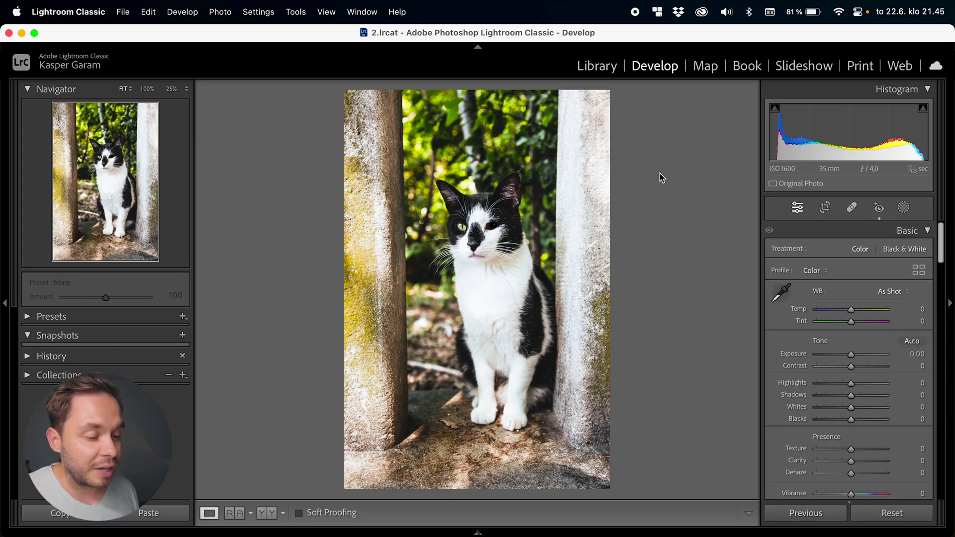
Show the Library grid of the Tutorial collection and select all 13 photos
click(607, 65)
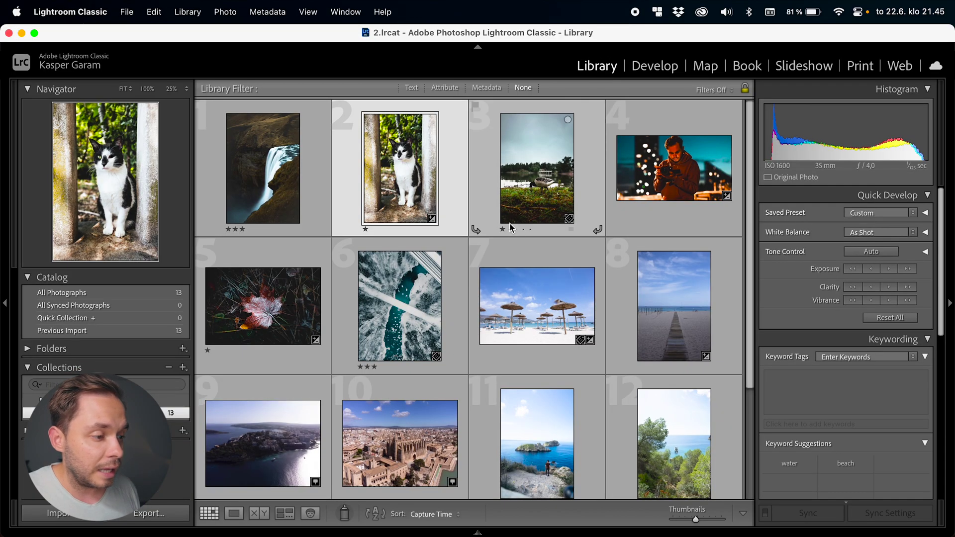
click(269, 168)
scroll(492, 361, down, 2)
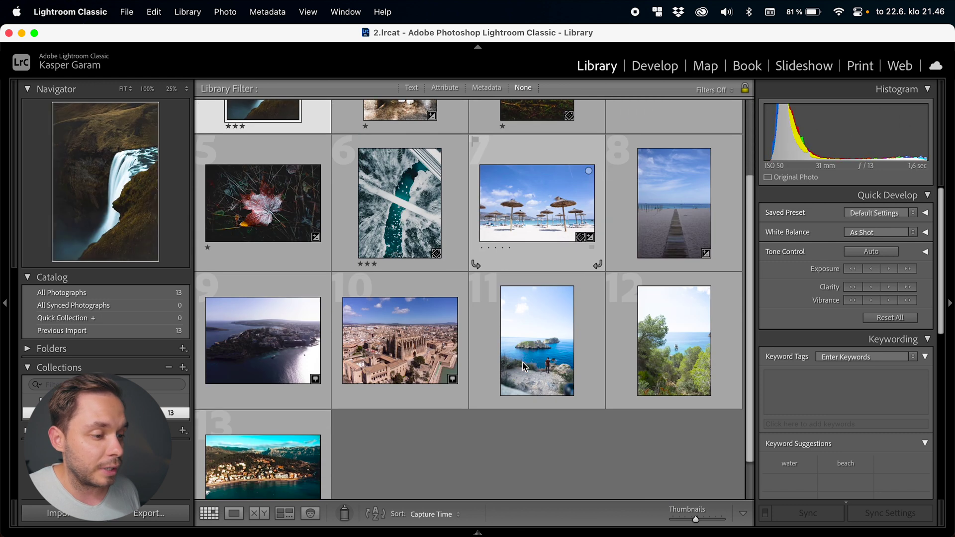
scroll(525, 365, up, 2)
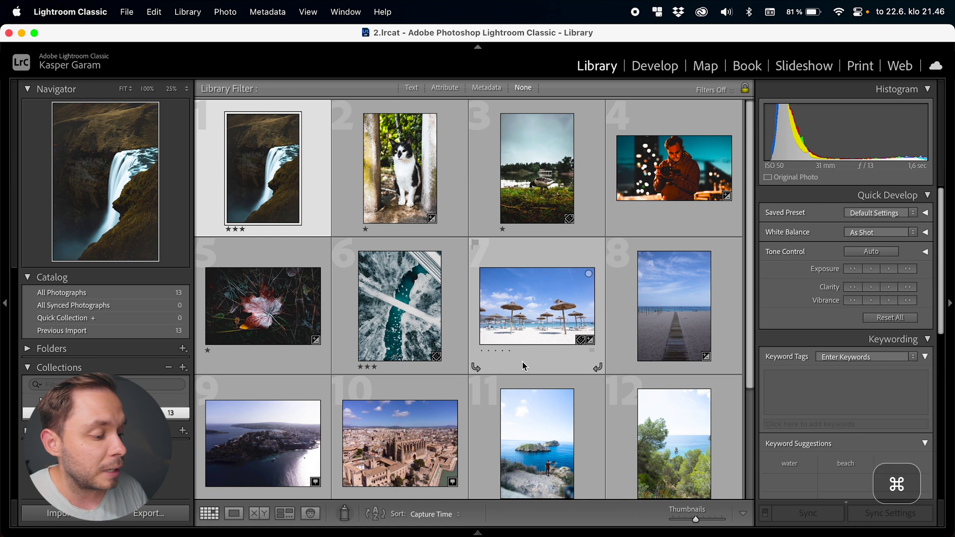
key(super+a)
scroll(523, 362, down, 2)
scroll(518, 356, up, 2)
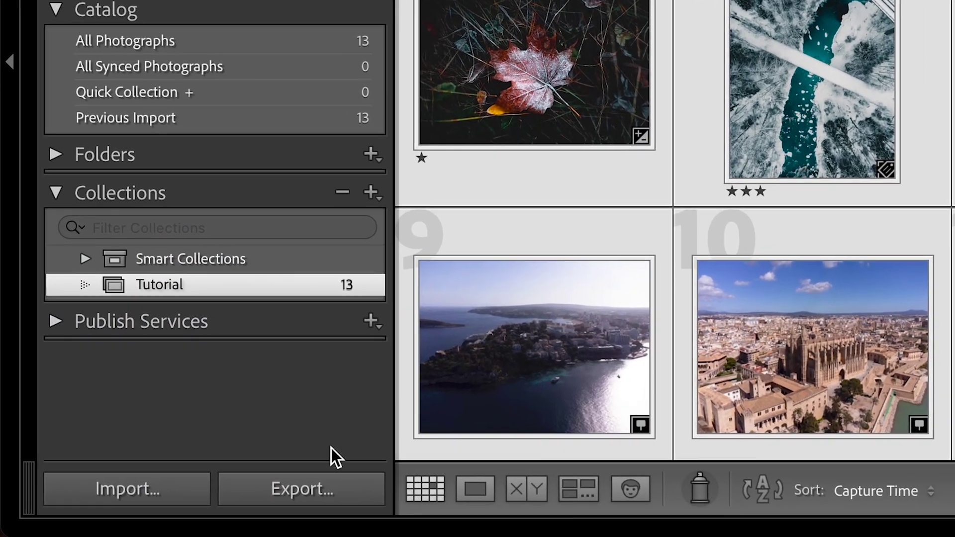
Open the Export dialog for the 13 photos and set Export To to Specific folder
click(332, 489)
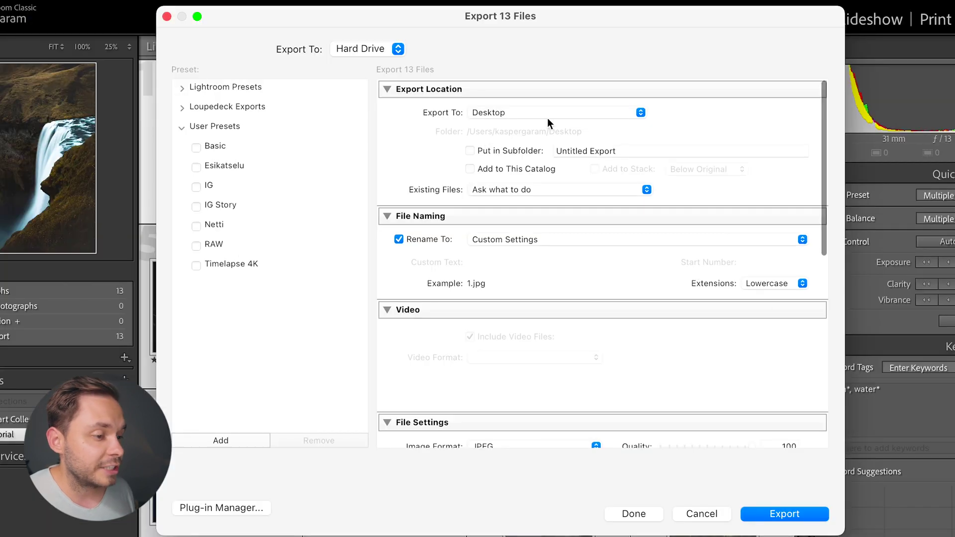
scroll(468, 189, down, 5)
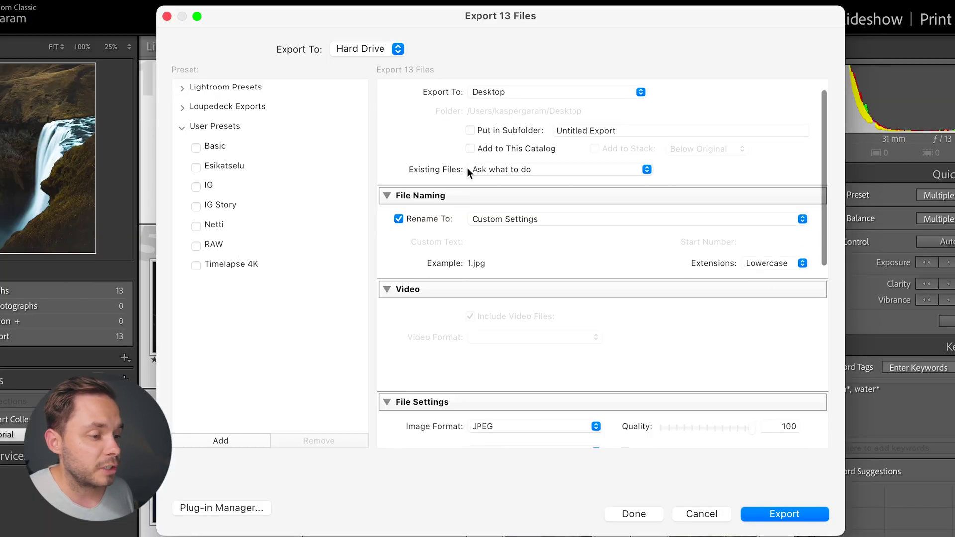
scroll(515, 150, up, 10)
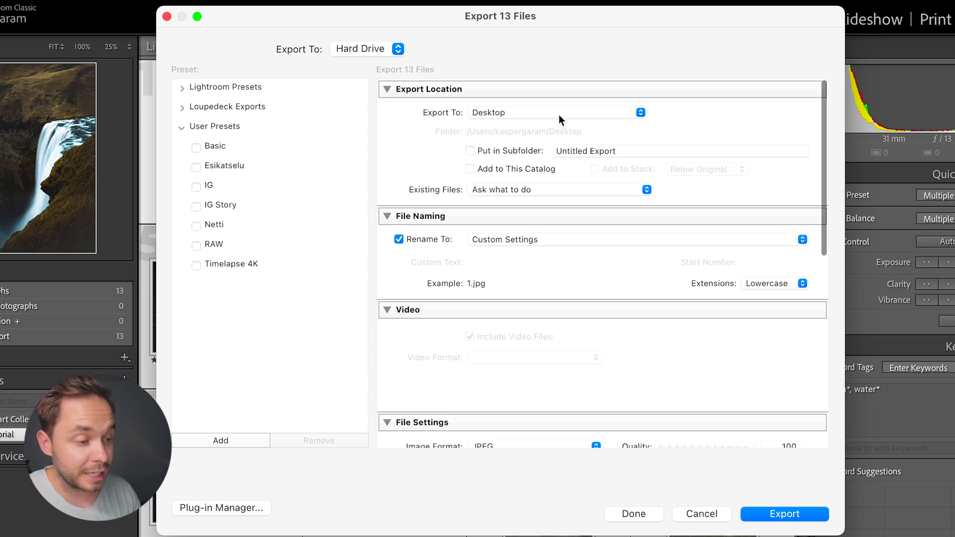
click(586, 116)
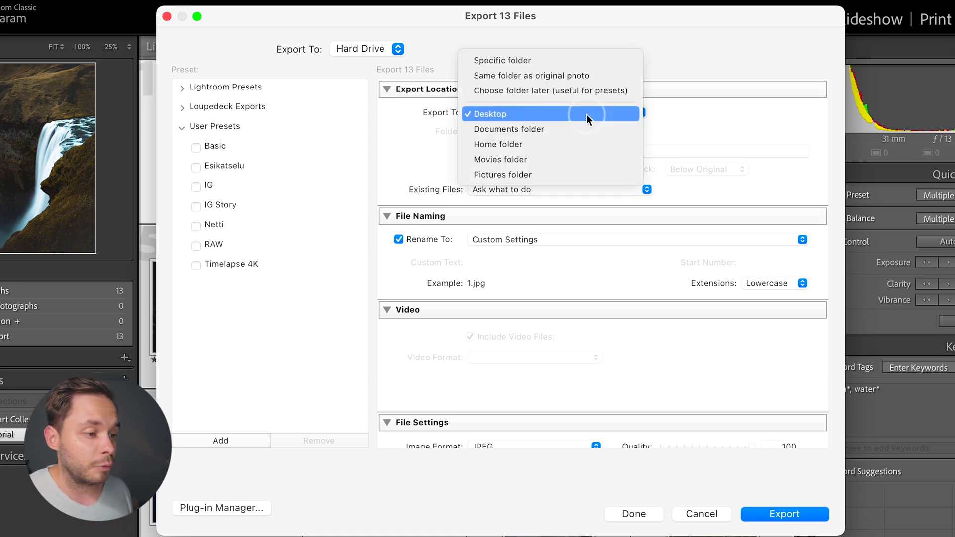
click(561, 60)
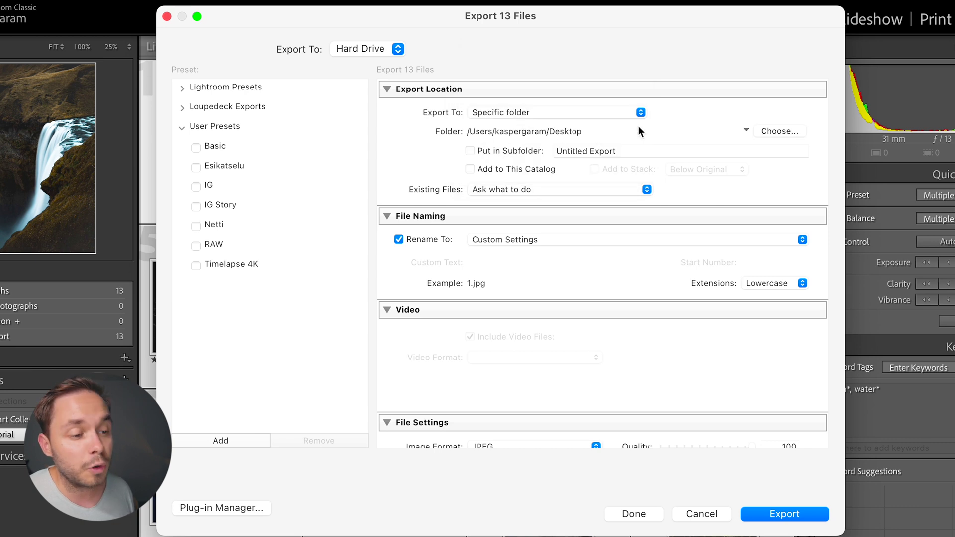
Choose YouTube > Muut tiedostot as the export destination folder
click(775, 131)
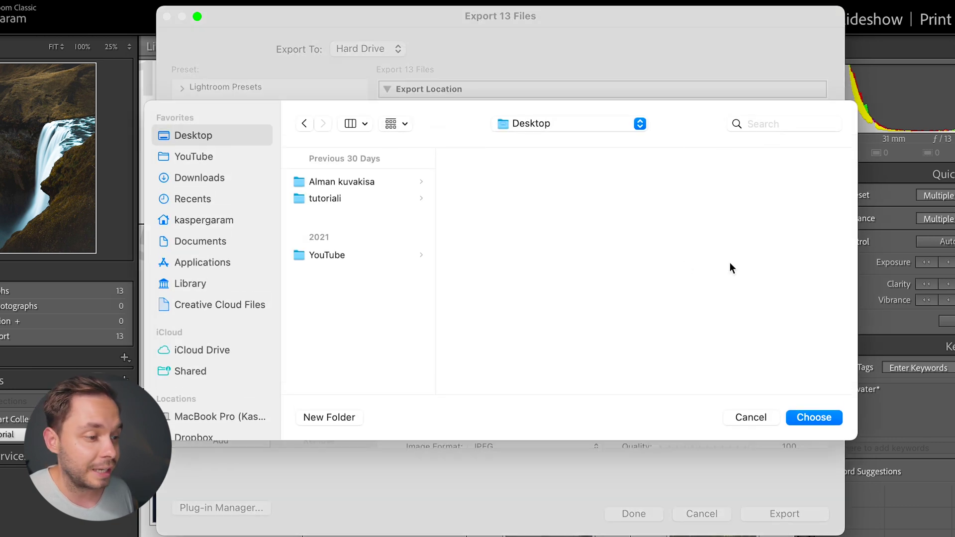
click(226, 158)
click(342, 197)
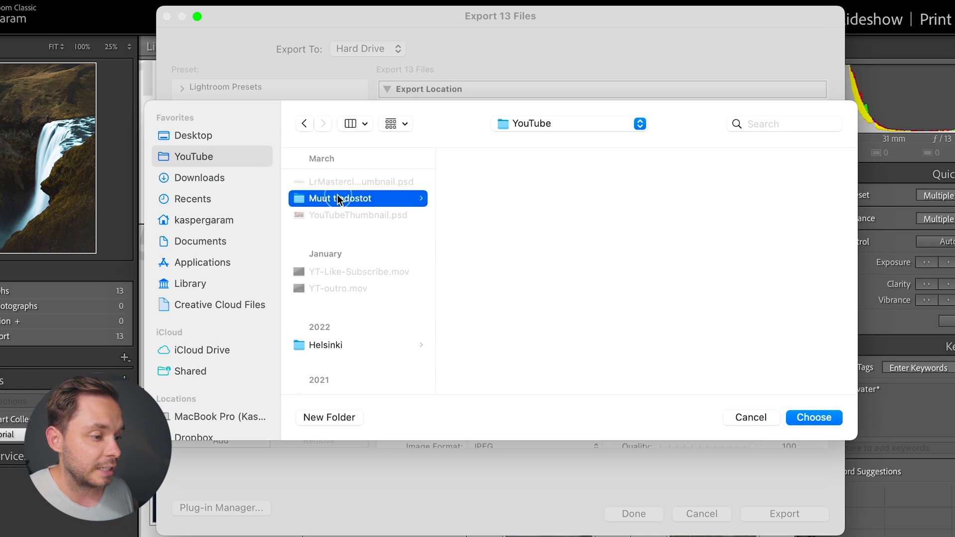
click(829, 418)
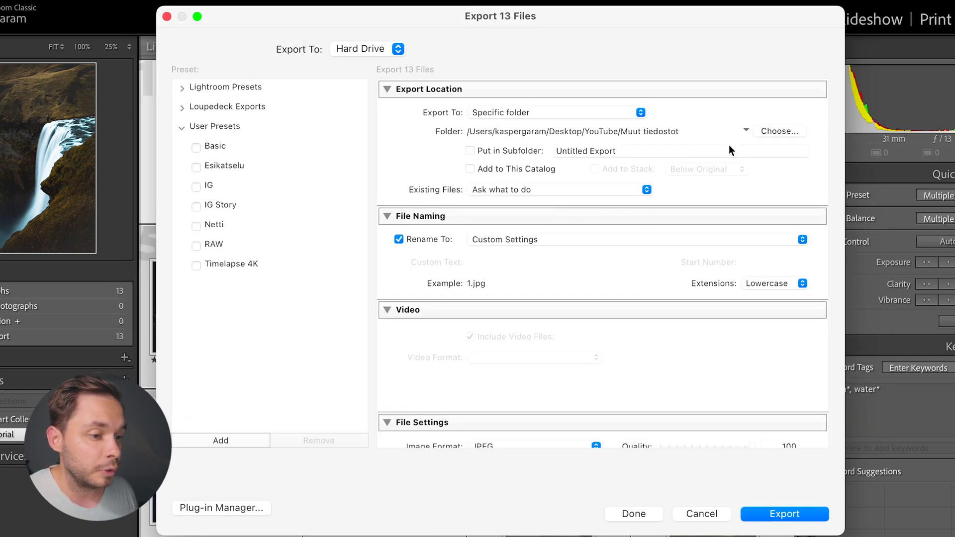
click(746, 131)
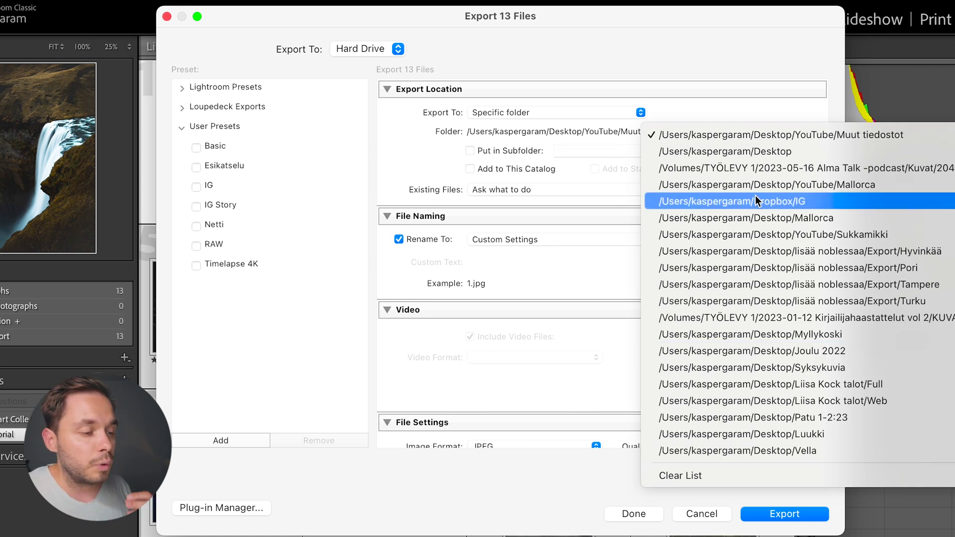
click(423, 140)
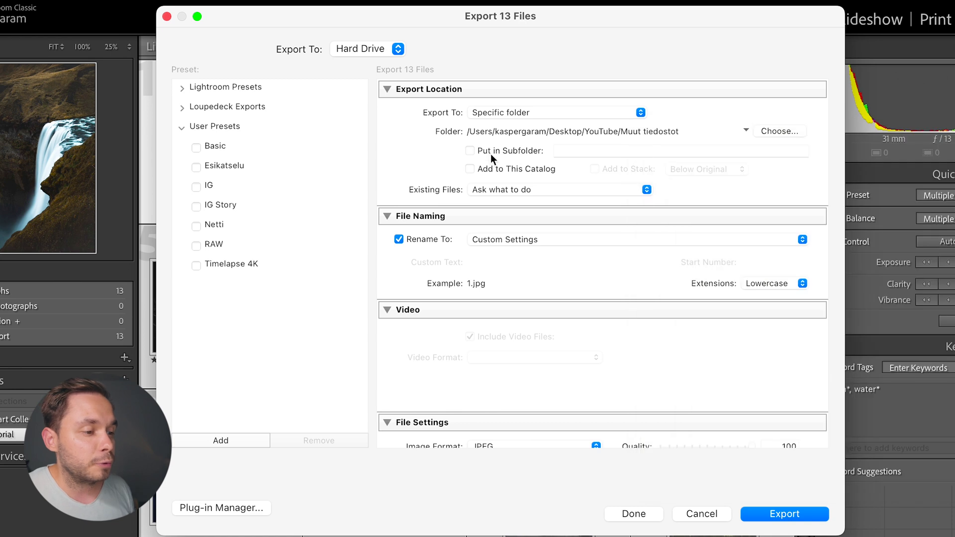
Export into a subfolder named asd and keep Existing Files set to ask what to do
click(469, 150)
click(639, 151)
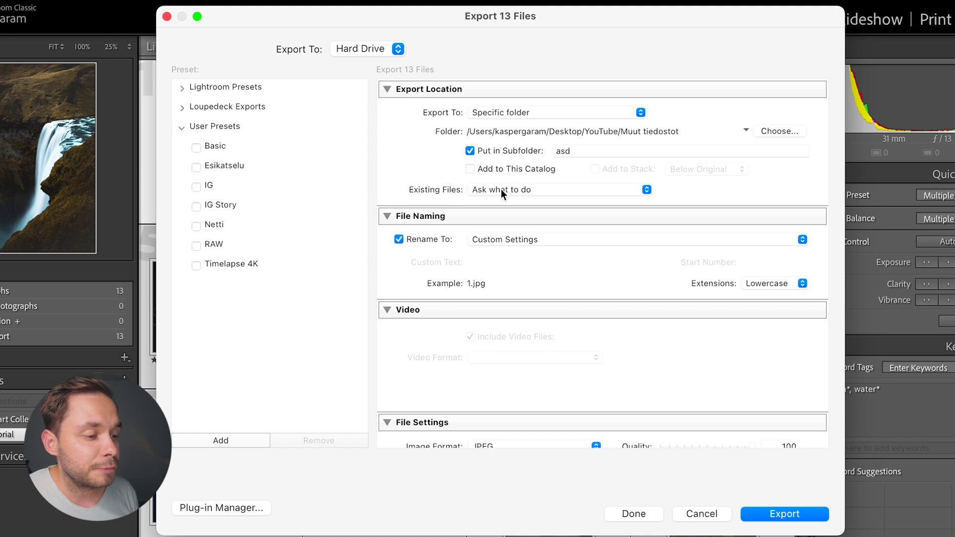
click(501, 193)
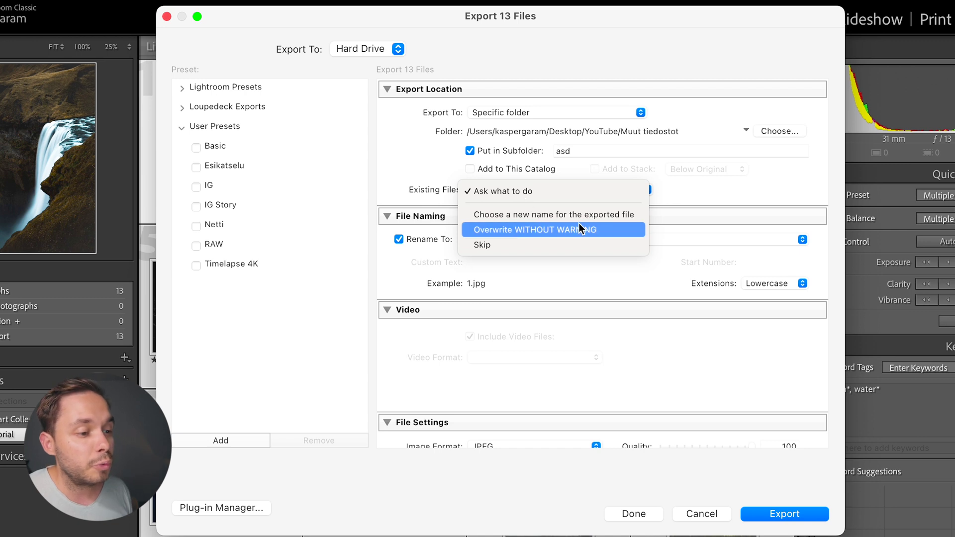
click(687, 195)
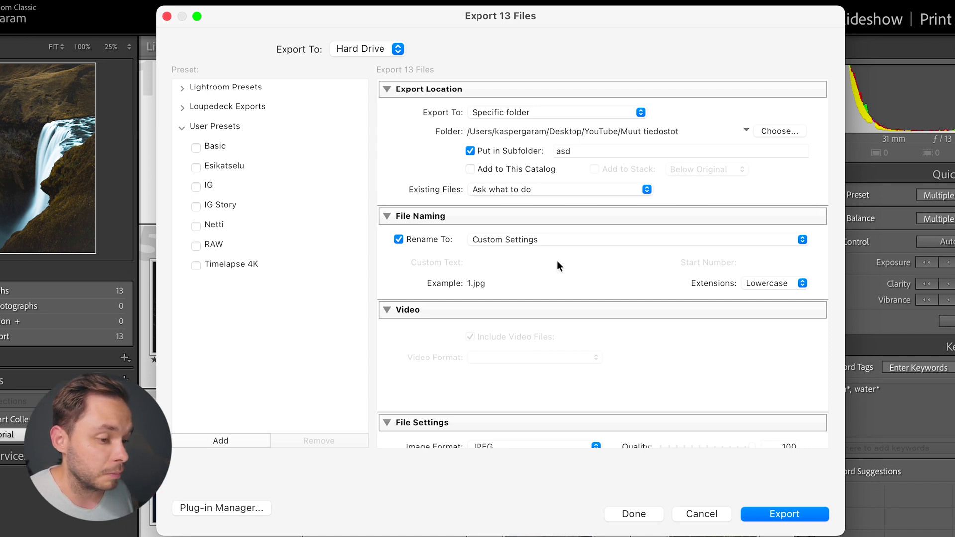
Keep Rename To switched on and bring up its naming scheme list
click(437, 239)
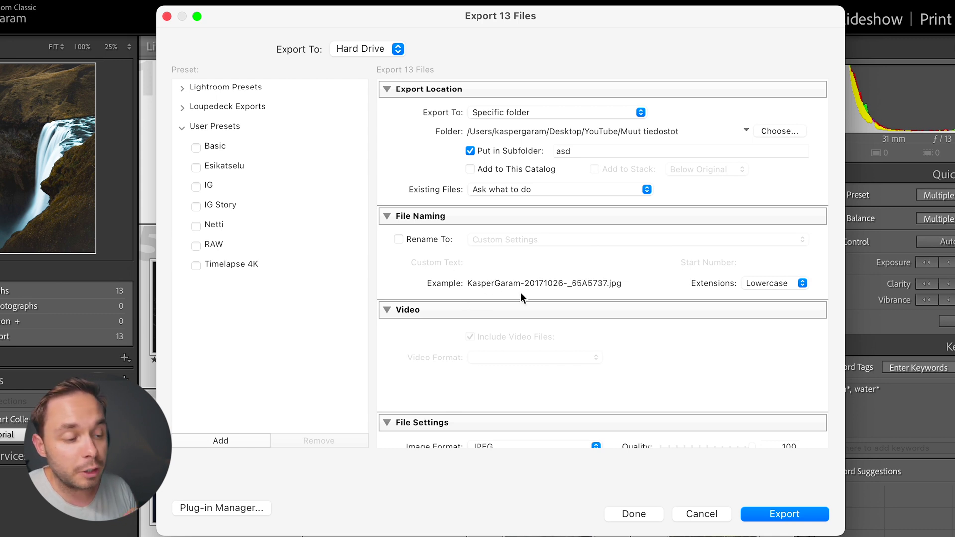
click(431, 237)
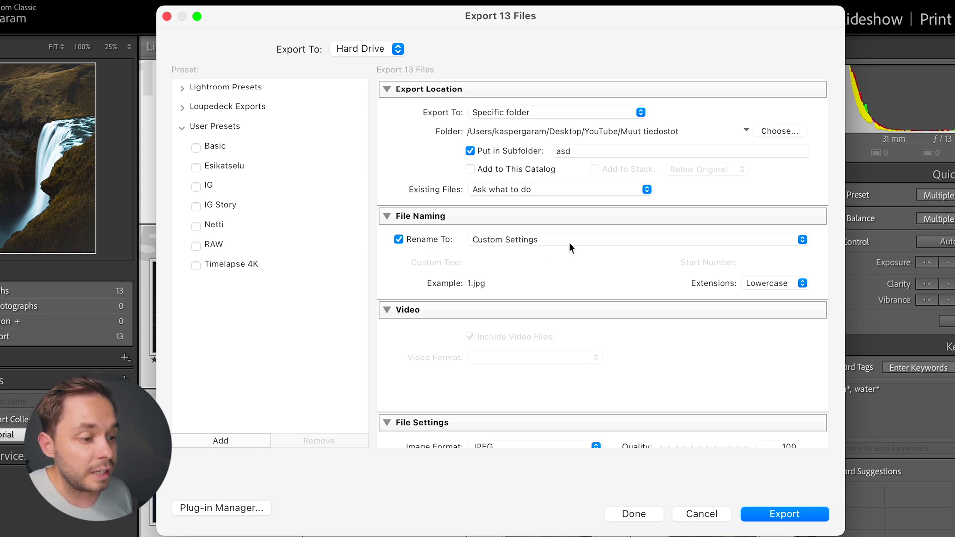
click(569, 242)
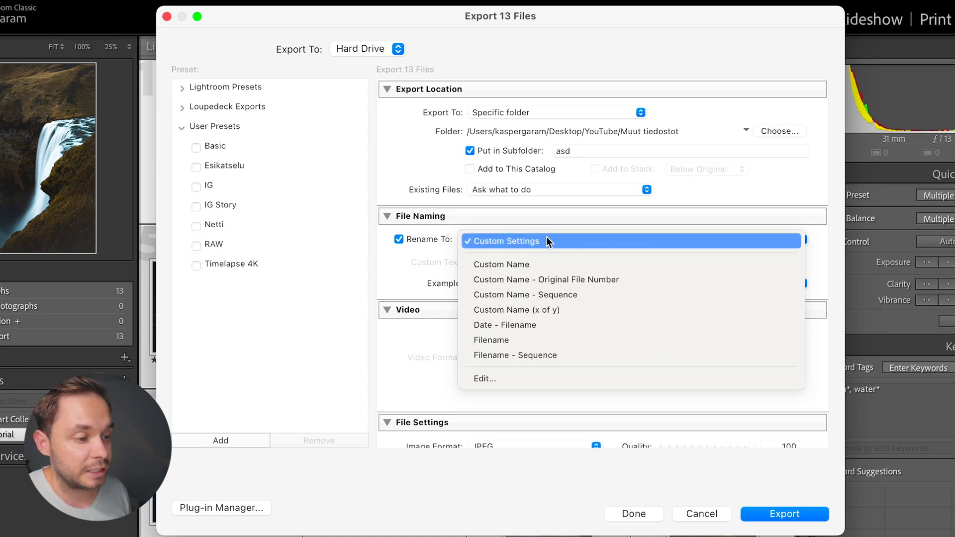
Build a filename template from Custom Text, Sequence # (001), Date (Month) and City tokens
click(532, 378)
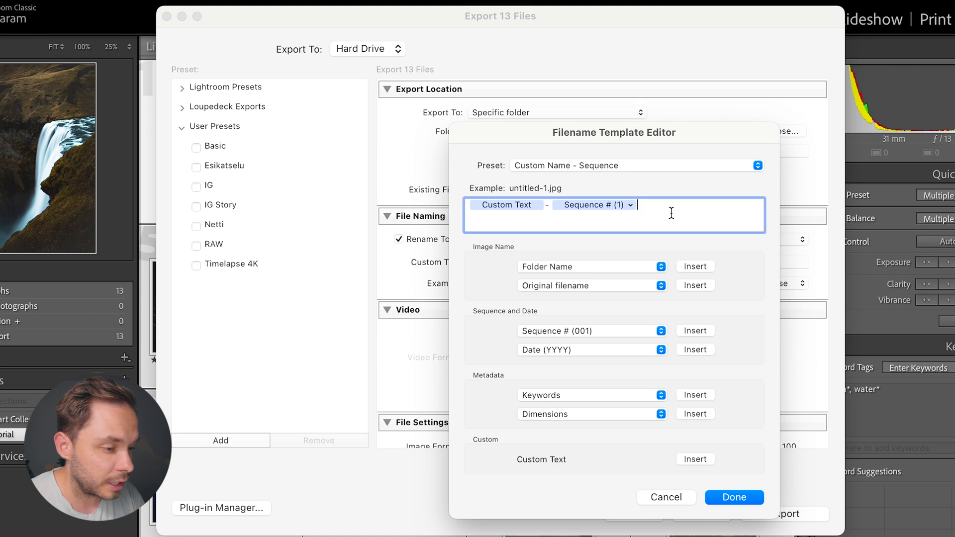
key(BackSpace)
key(BackSpace)
key(BackSpace)
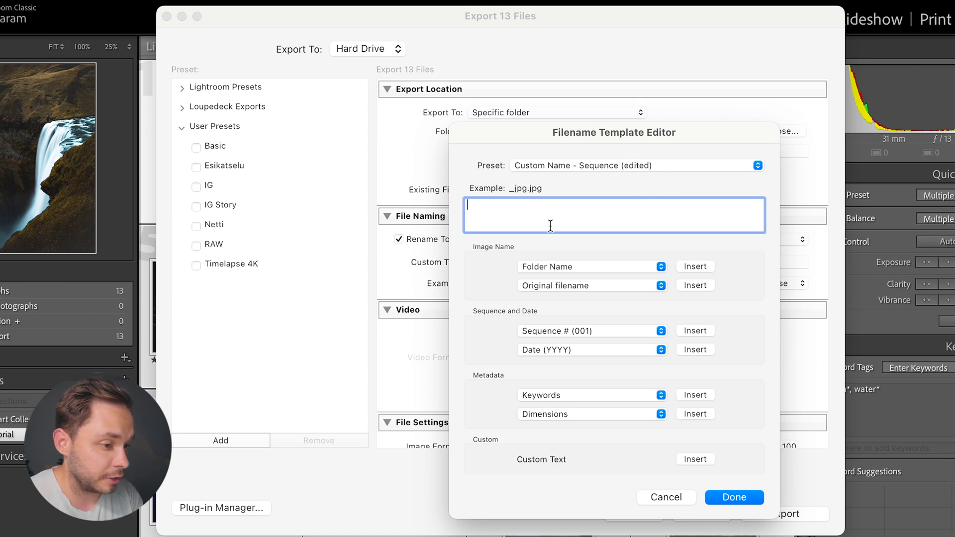
click(597, 266)
click(634, 259)
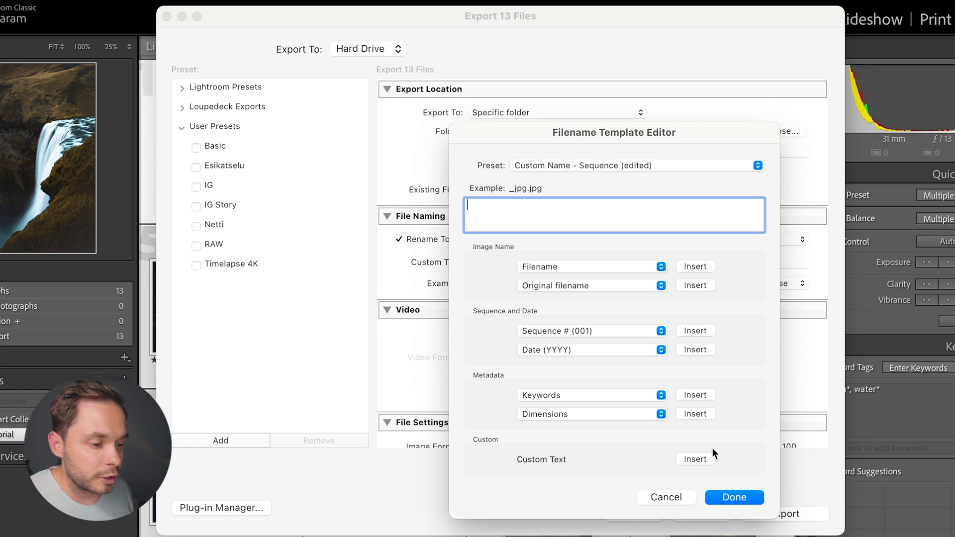
click(702, 459)
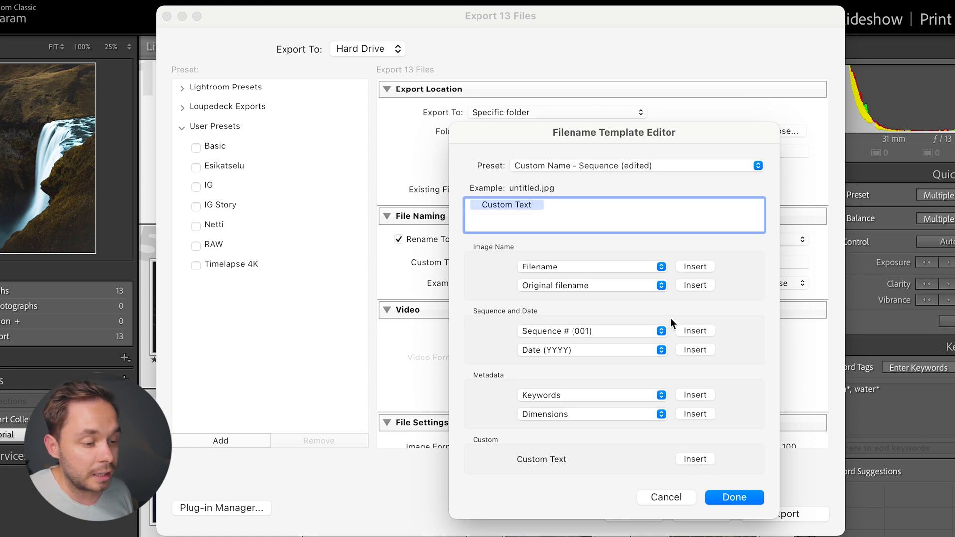
click(692, 330)
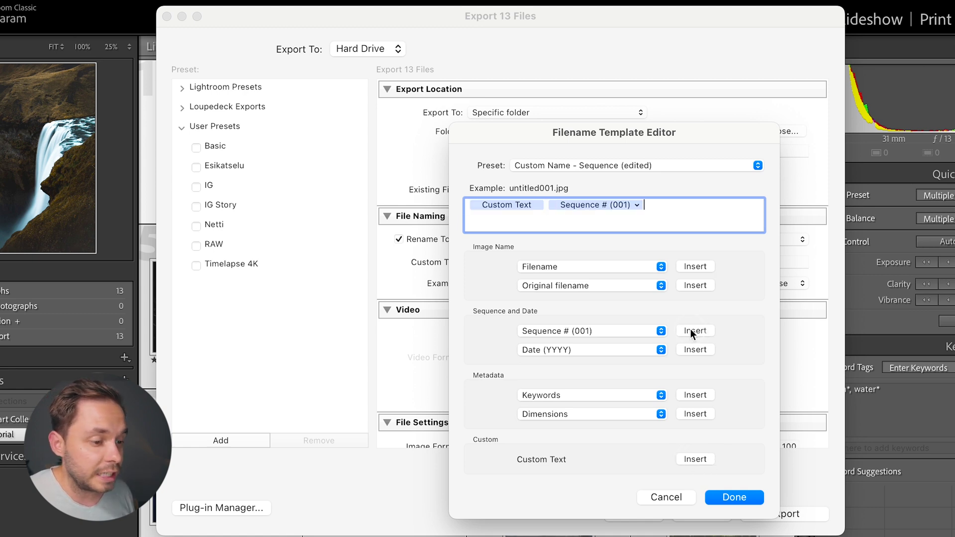
click(622, 348)
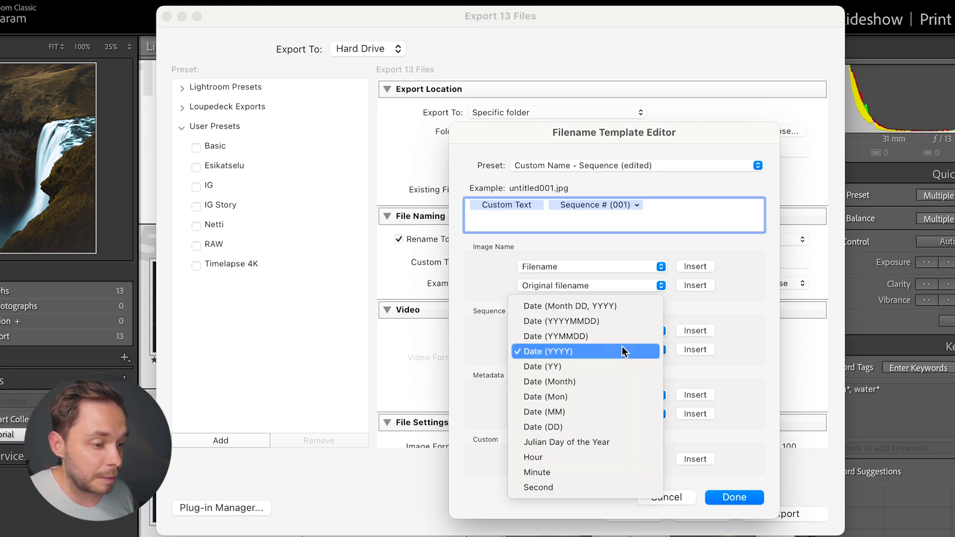
click(607, 381)
click(694, 351)
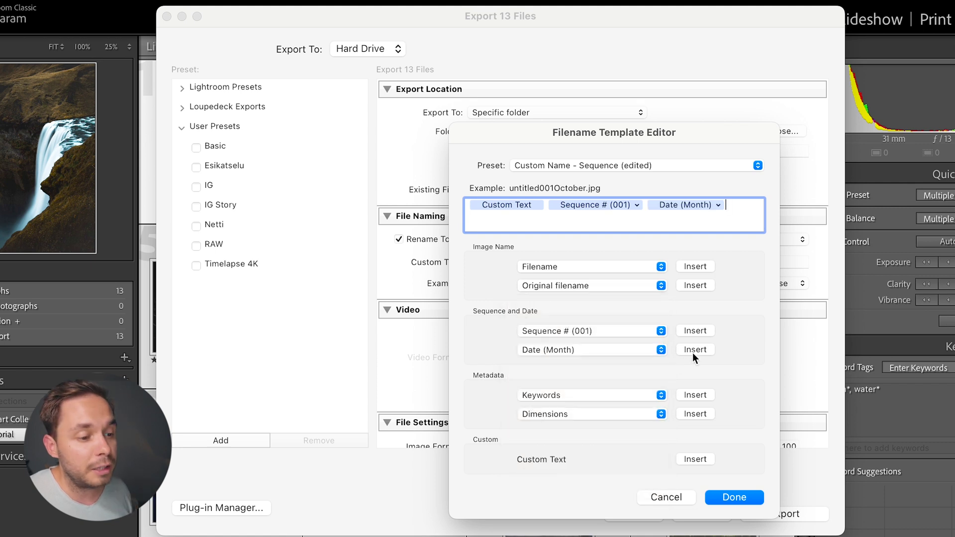
click(644, 396)
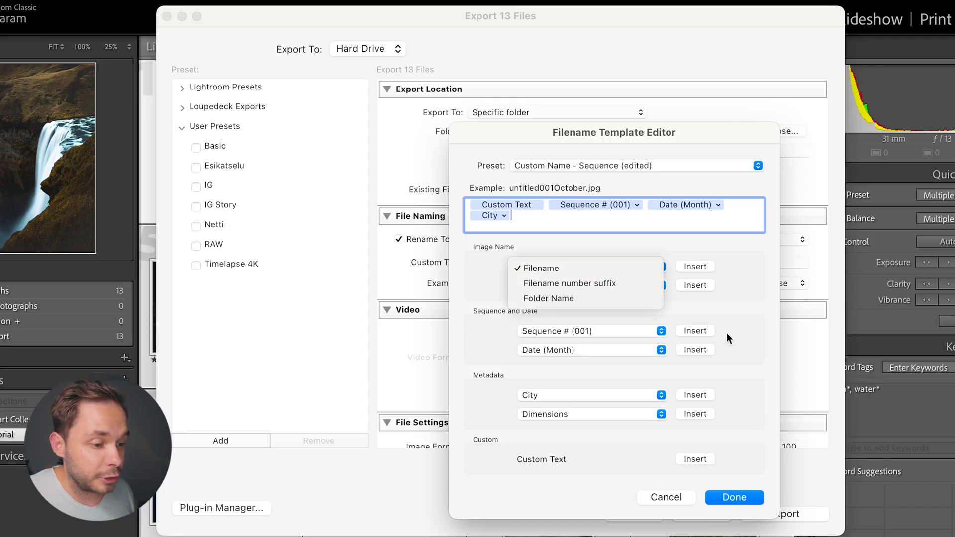
Add a Date (YYYYMMDD) token and remove the City and Date (Month) tokens
click(661, 289)
click(661, 289)
click(734, 312)
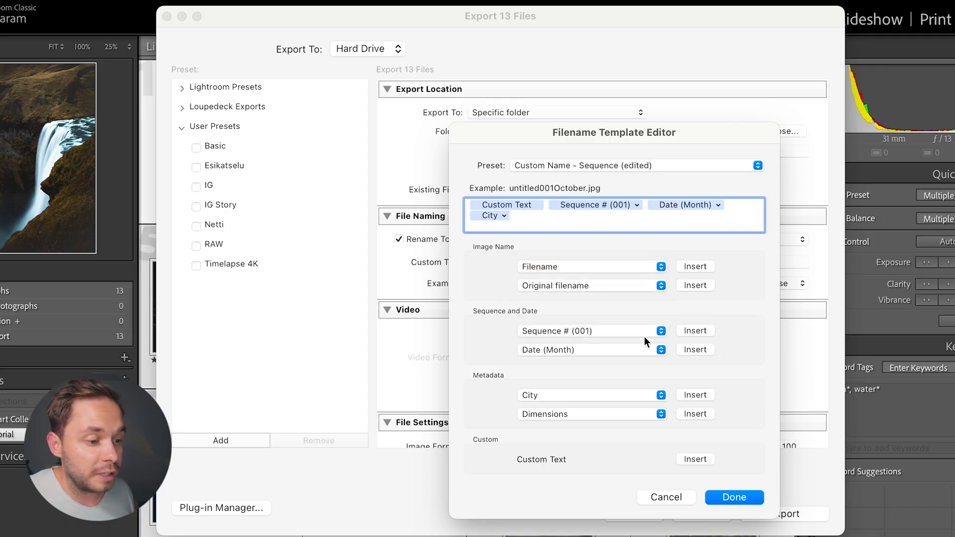
click(645, 335)
click(736, 343)
click(656, 350)
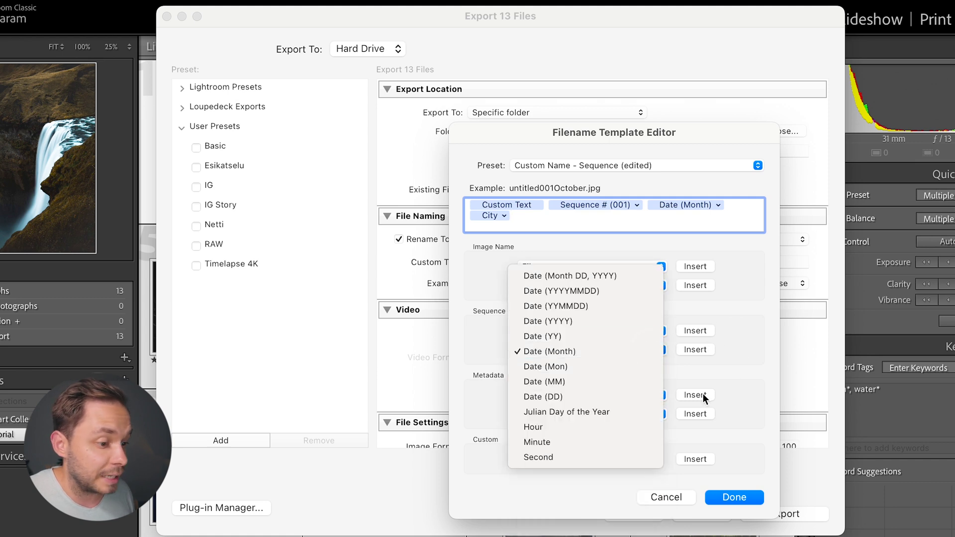
click(753, 362)
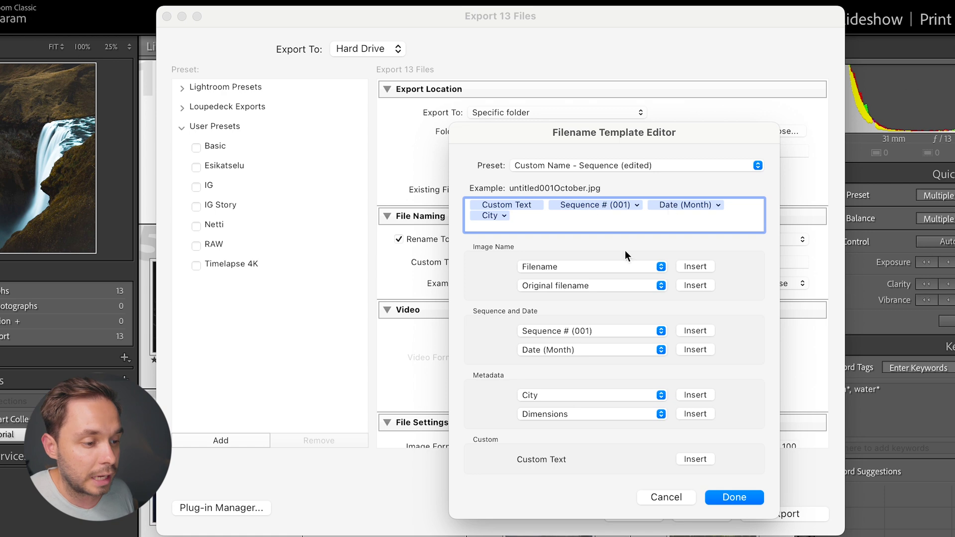
click(622, 350)
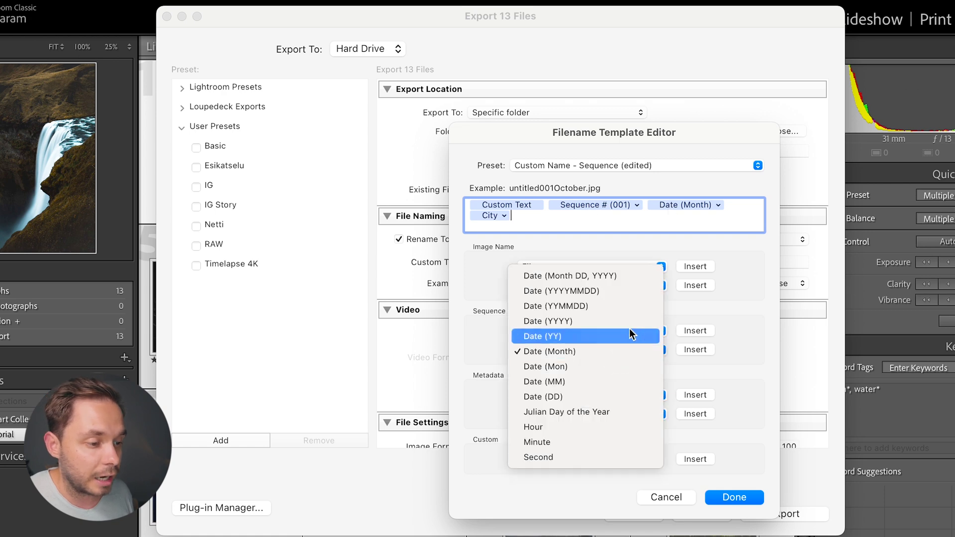
click(602, 292)
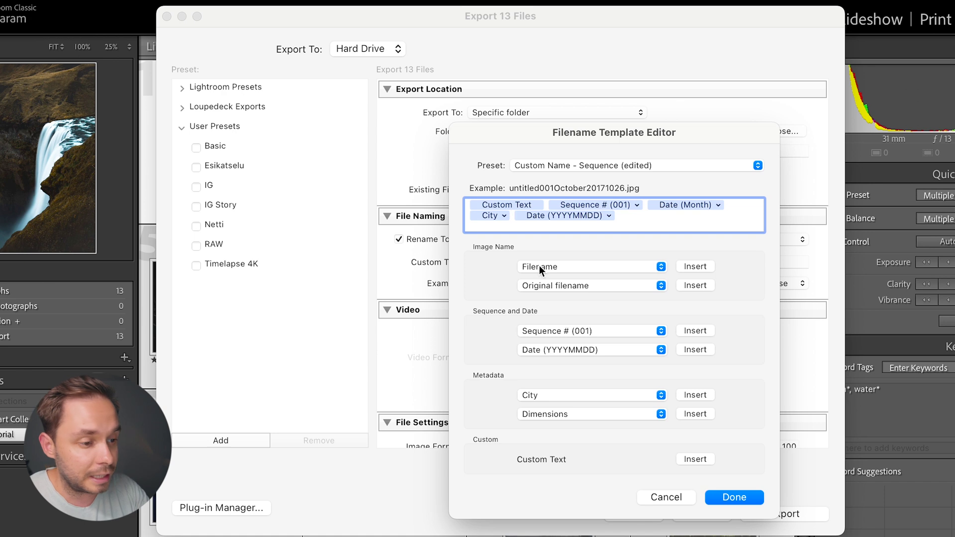
key(BackSpace)
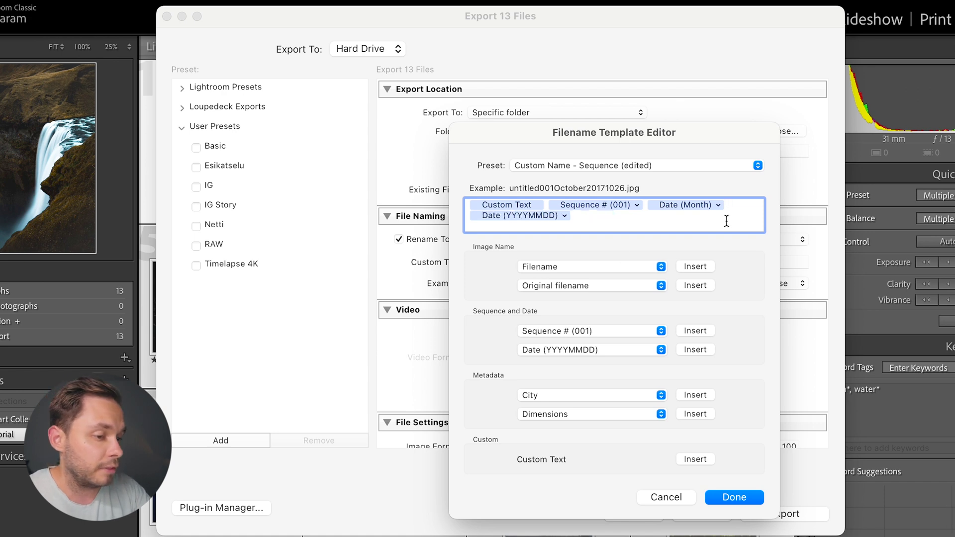
key(BackSpace)
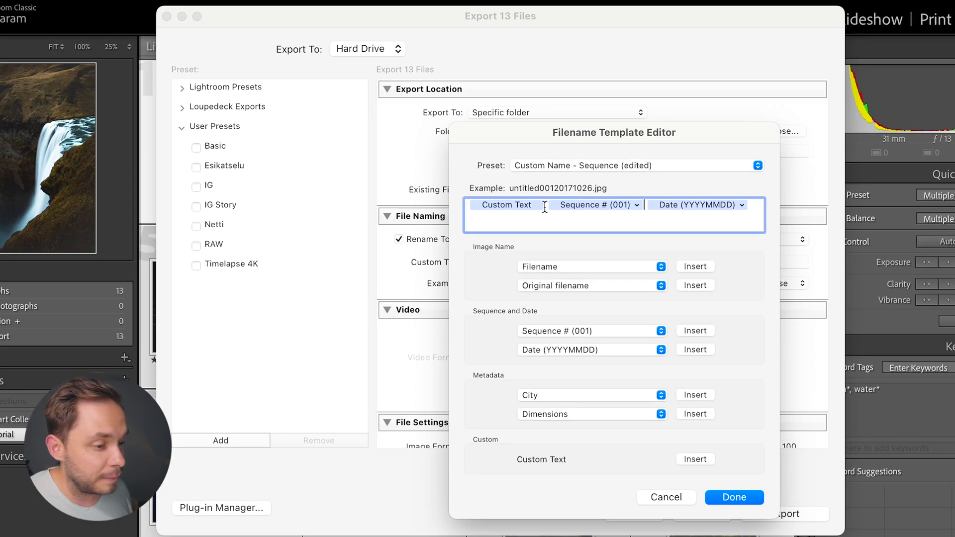
Insert hyphens between the tokens and append -tutorial to the template
click(546, 206)
click(545, 208)
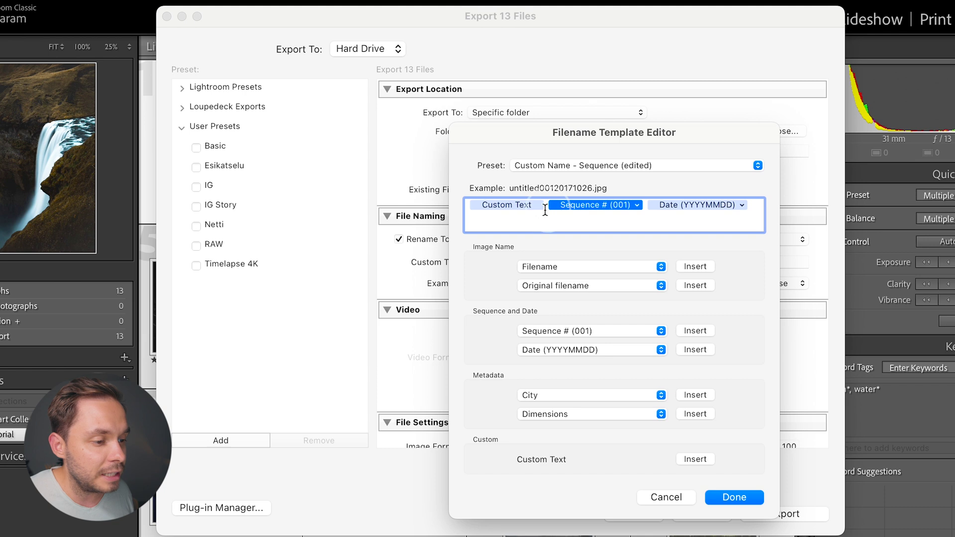
key(Right)
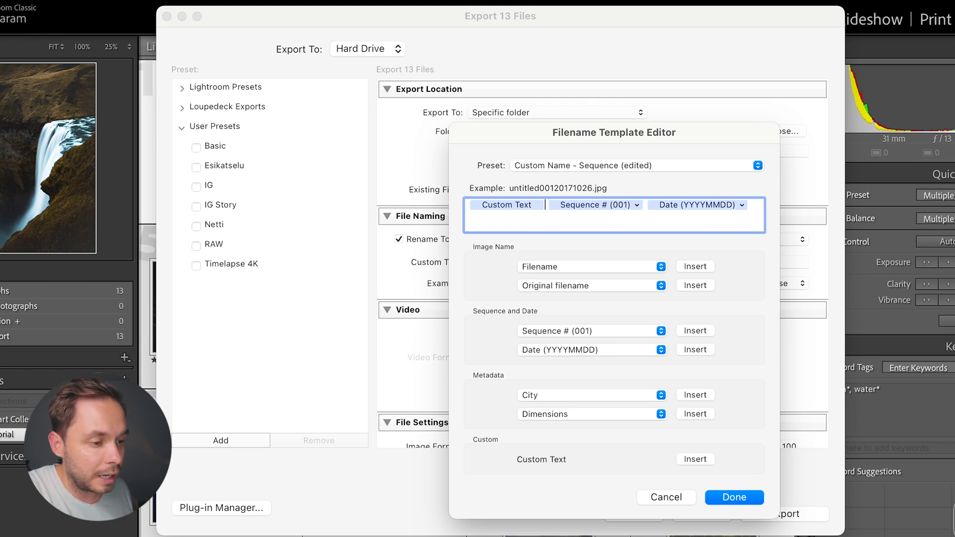
text(-)
key(Right)
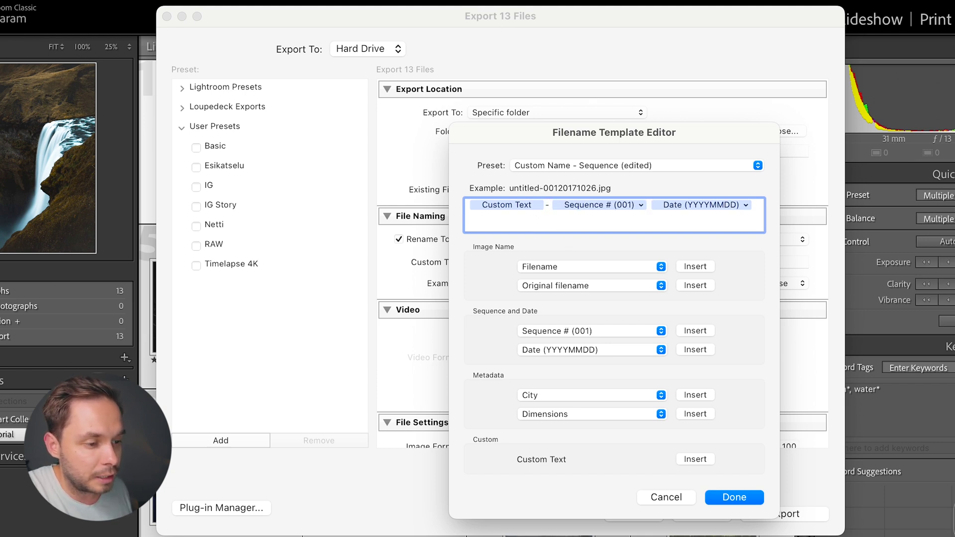
text(-)
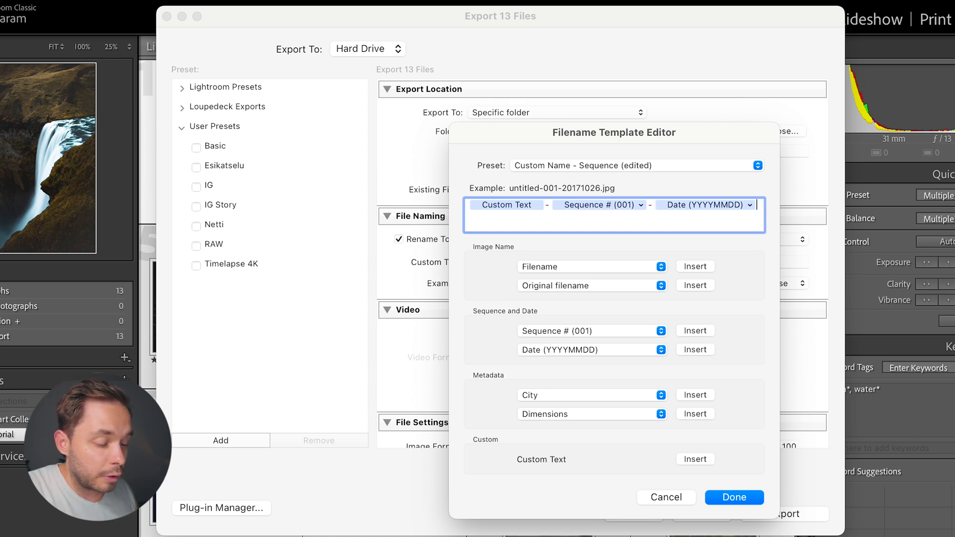
key(Right)
text(-tutorial)
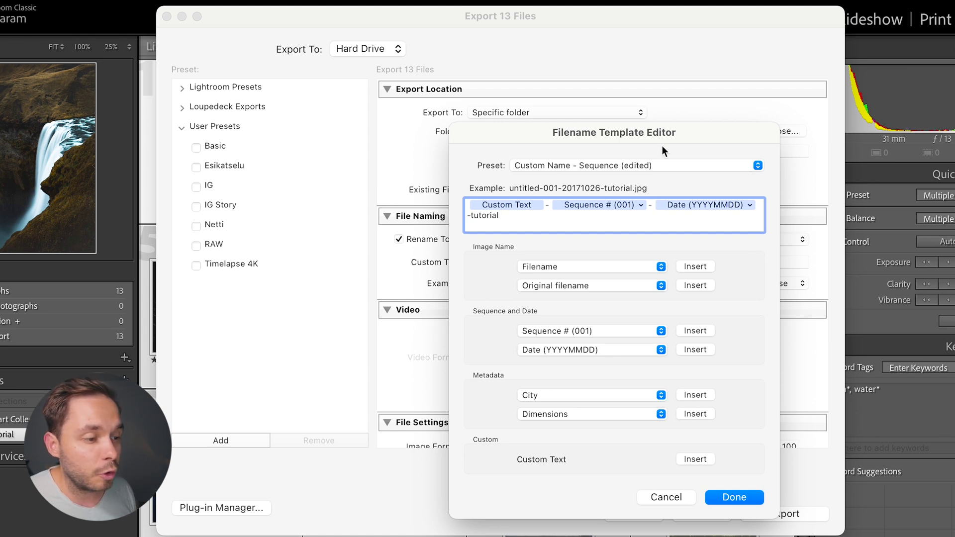
click(711, 168)
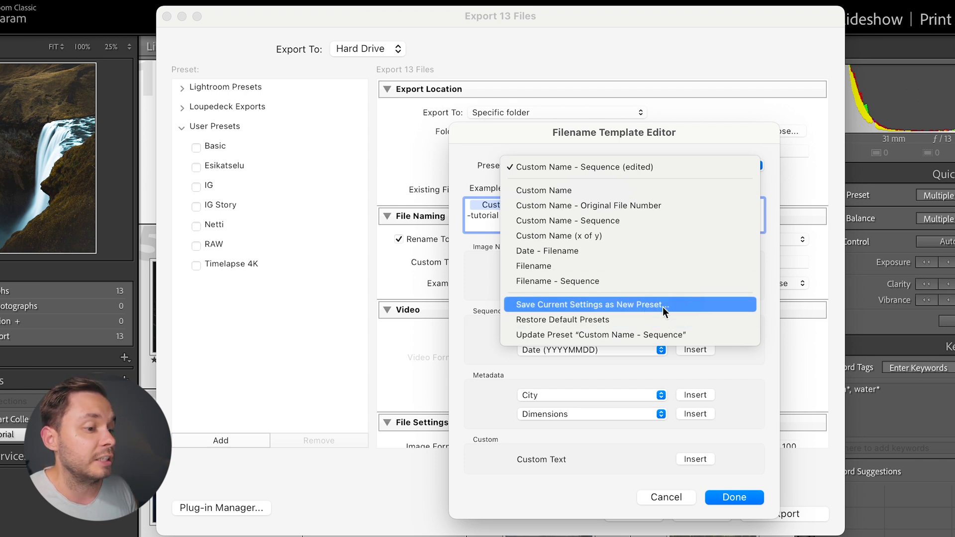
click(464, 260)
click(681, 221)
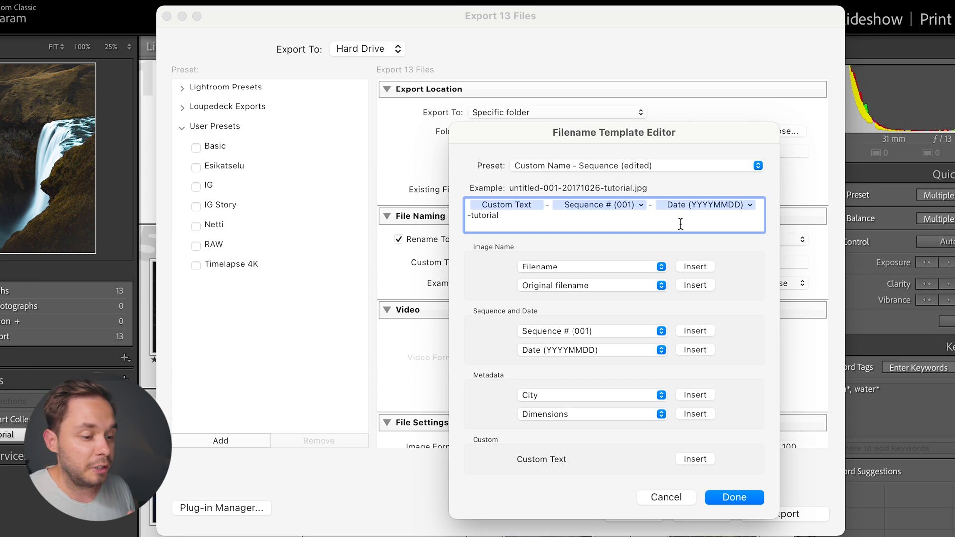
click(744, 497)
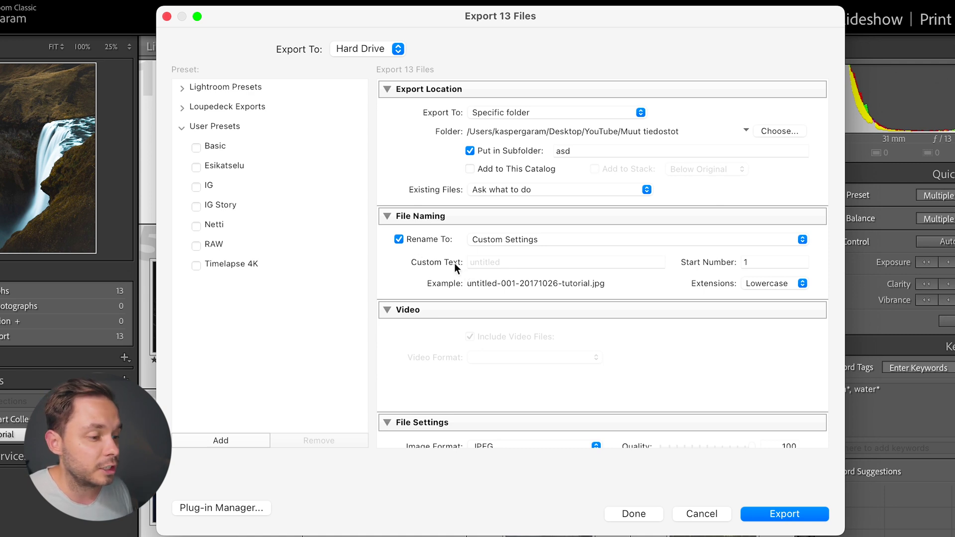
Set the custom text to photos and the start number to 99
click(526, 259)
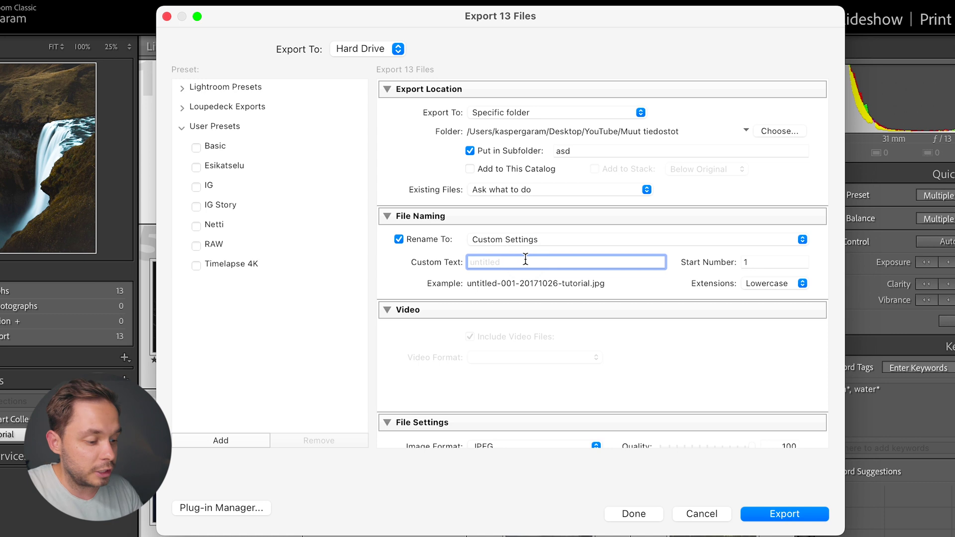
text(photos)
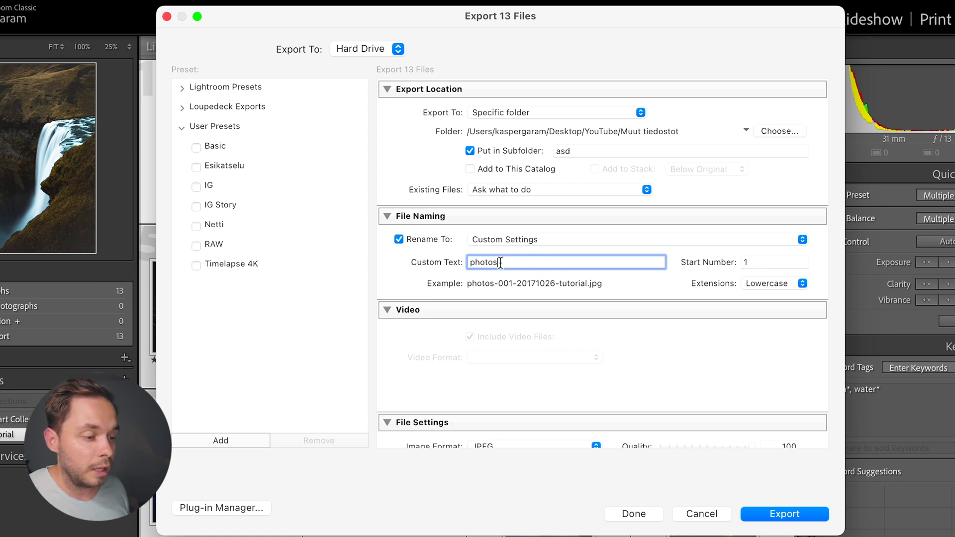
click(418, 276)
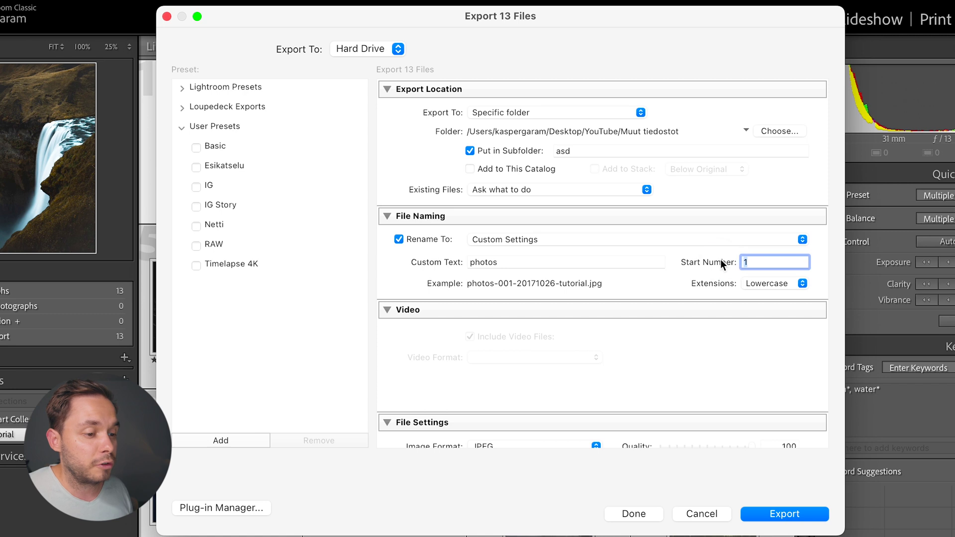
text(99)
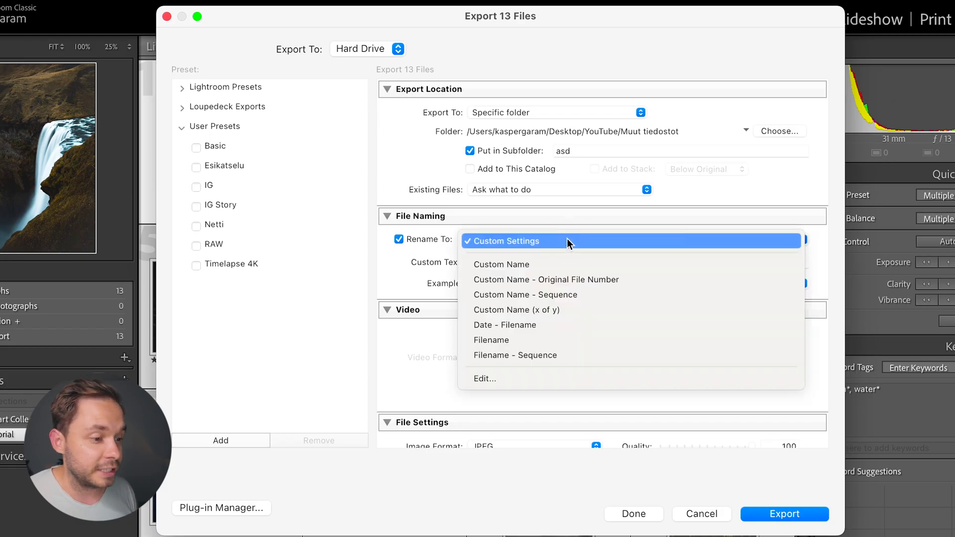
Use Custom Name - Sequence with custom text tutorial and start number 1
click(589, 294)
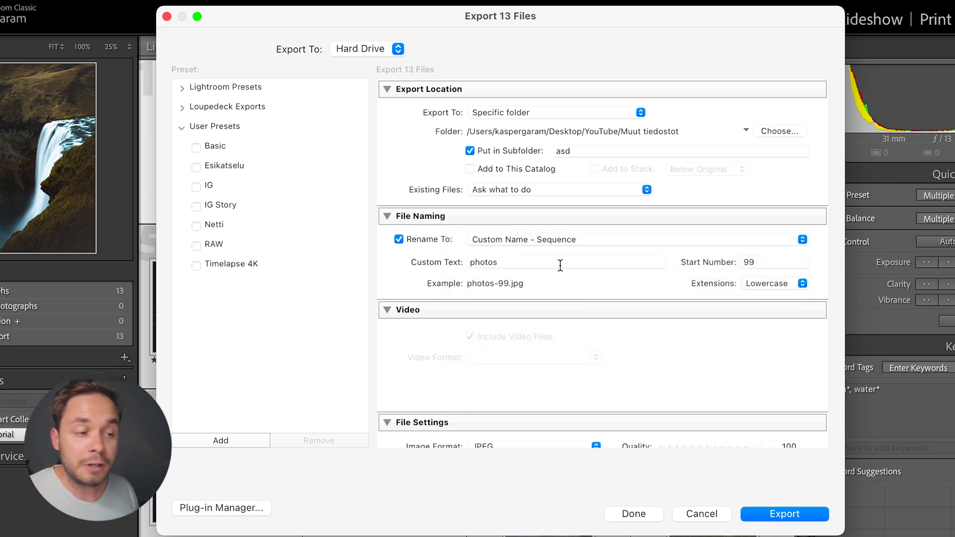
double_click(560, 265)
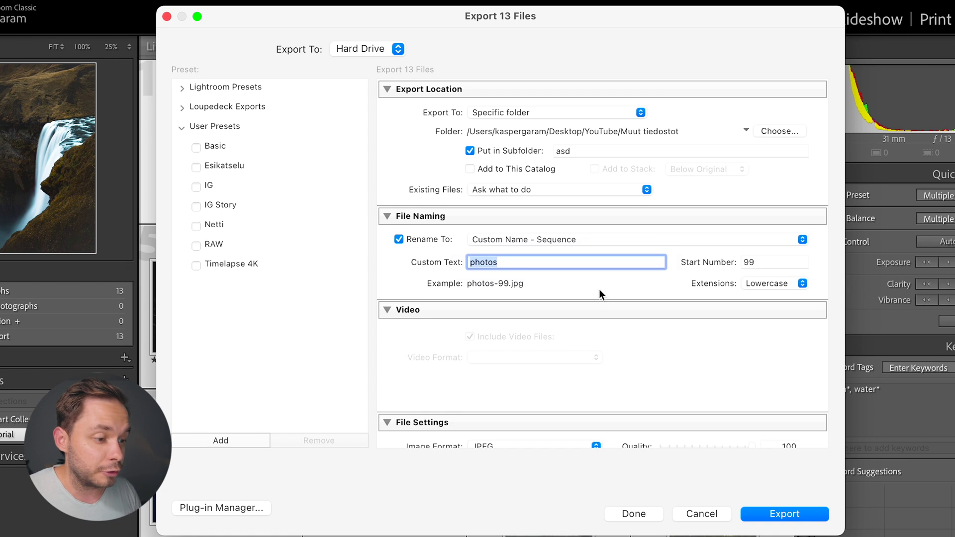
text(tutorial)
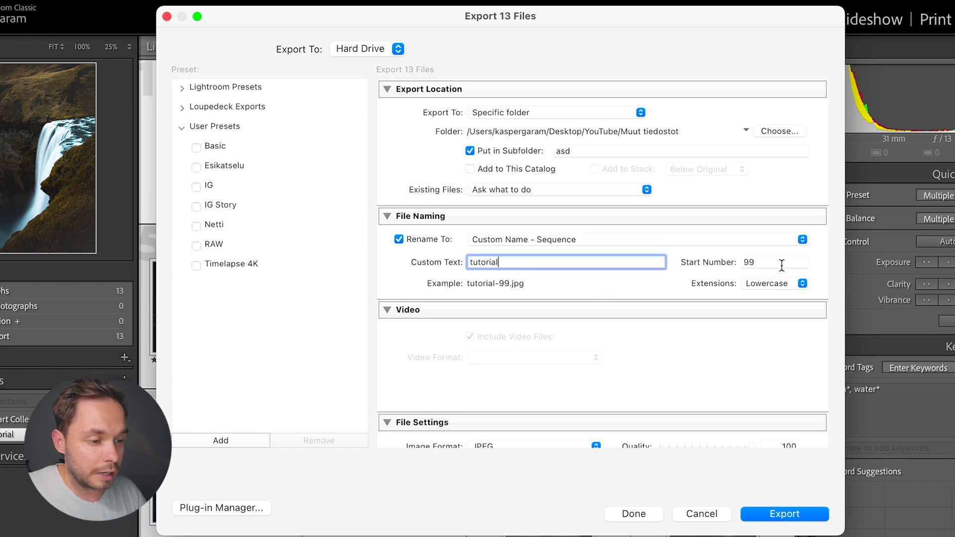
double_click(782, 264)
text(1)
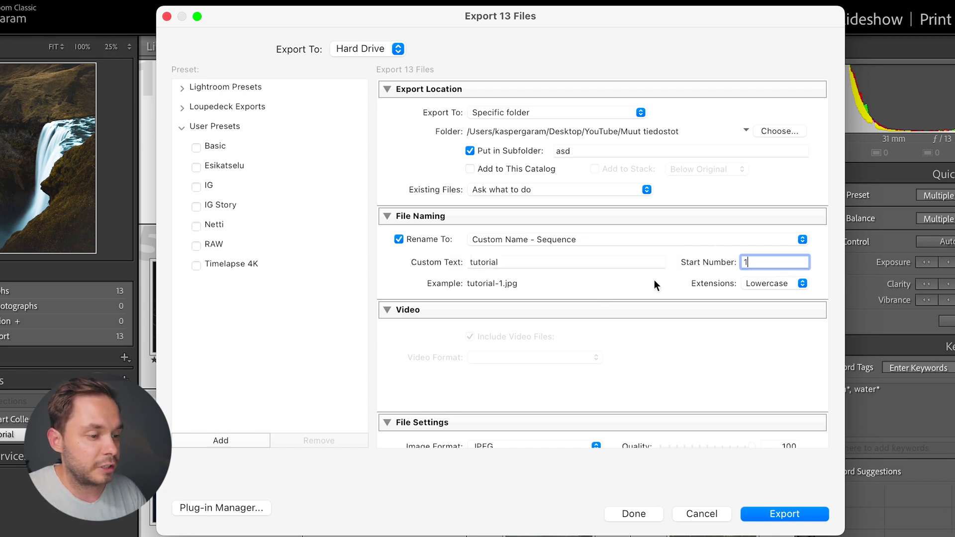
click(652, 281)
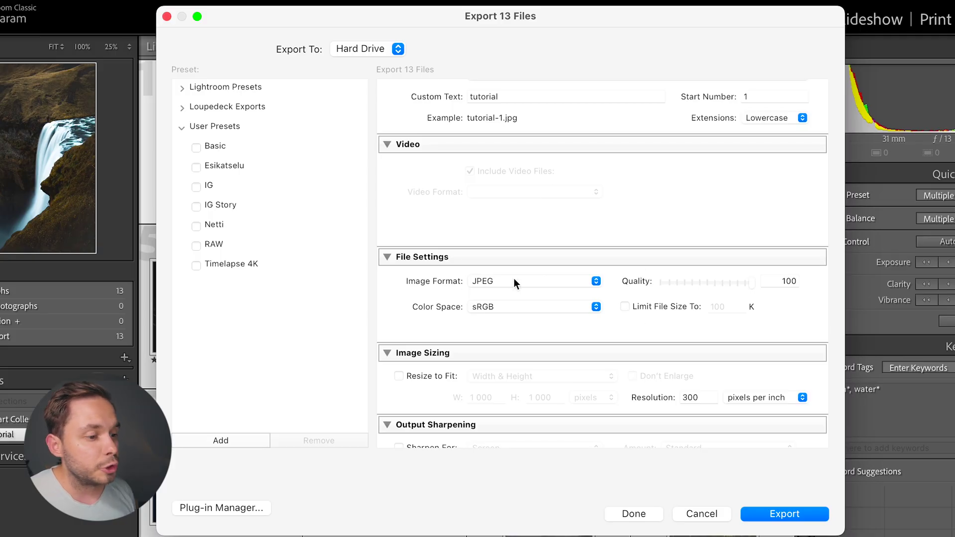
Check the JPEG image format and list the Color Space options
click(549, 282)
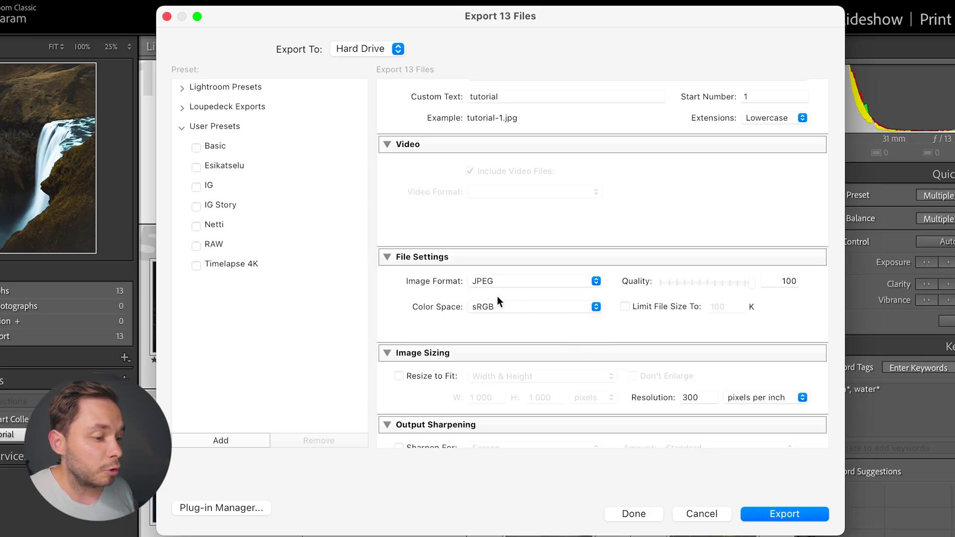
click(524, 307)
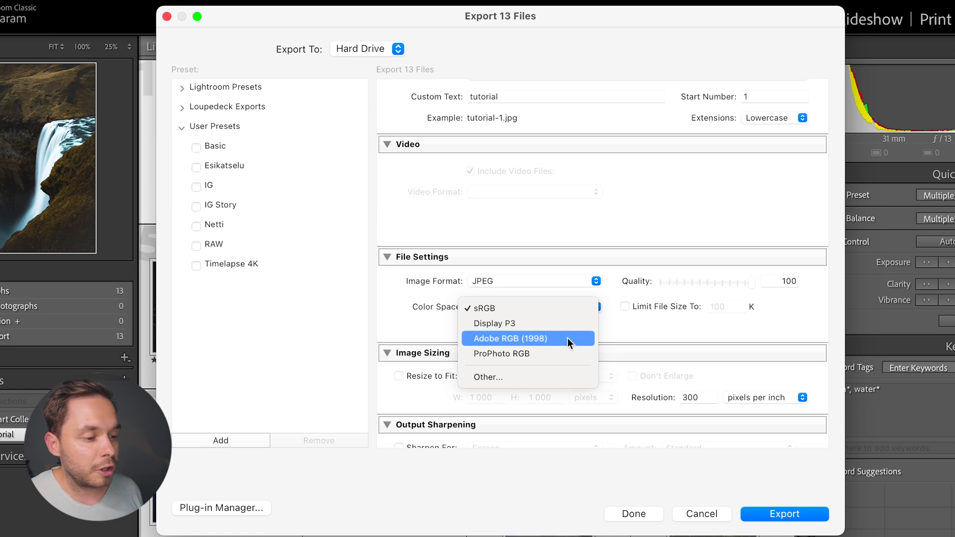
Set the colour space to Adobe RGB (1998) and drag JPEG quality down to 86
click(567, 339)
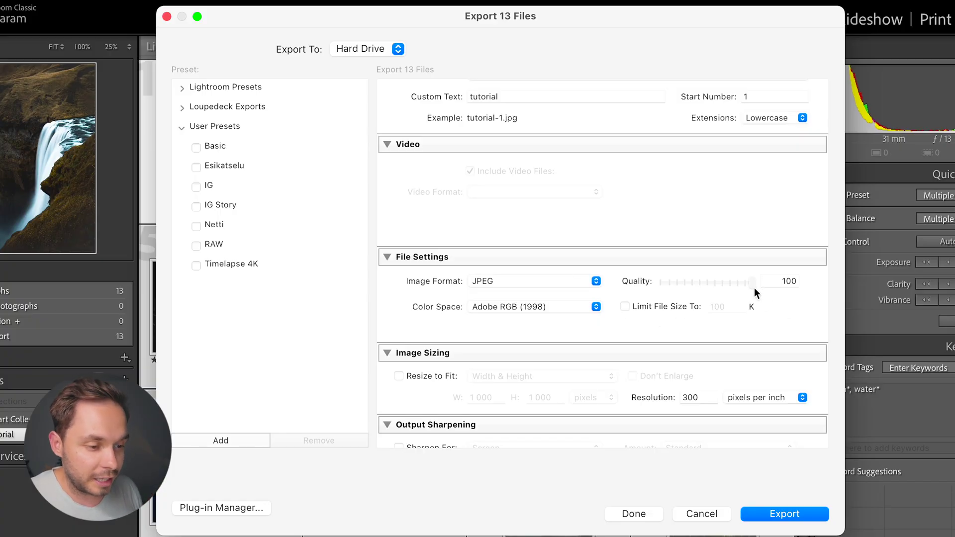
drag(753, 287, 695, 288)
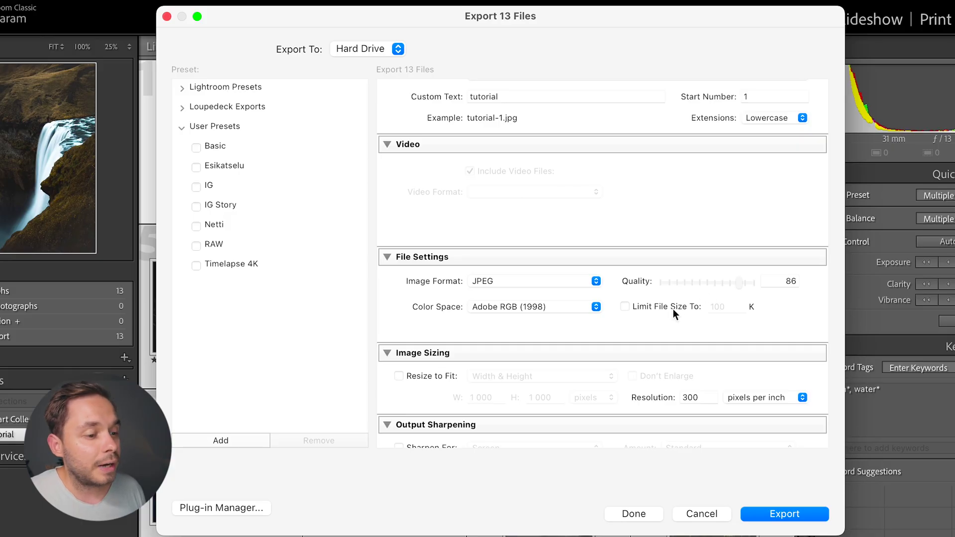
Enable Limit File Size To with a 1000 K cap
click(669, 309)
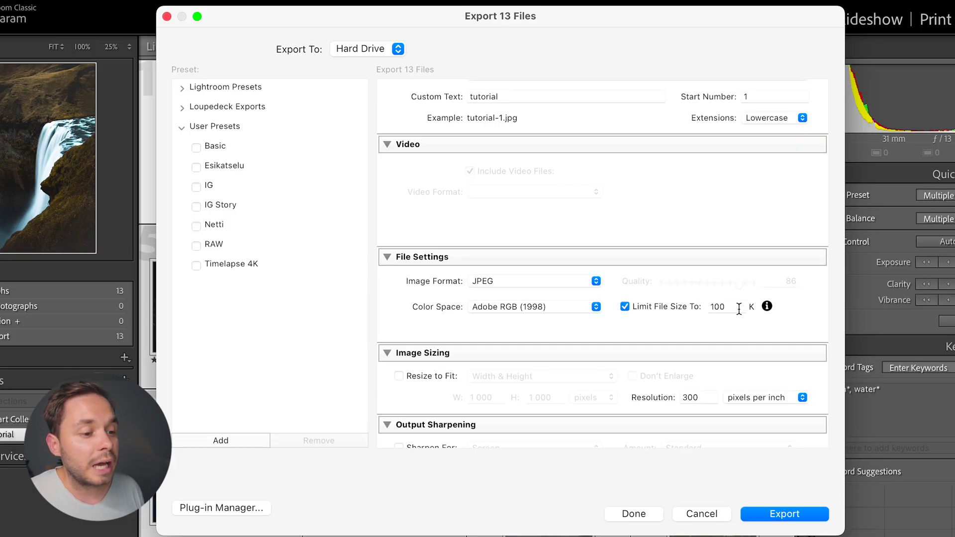
mouse_move(740, 309)
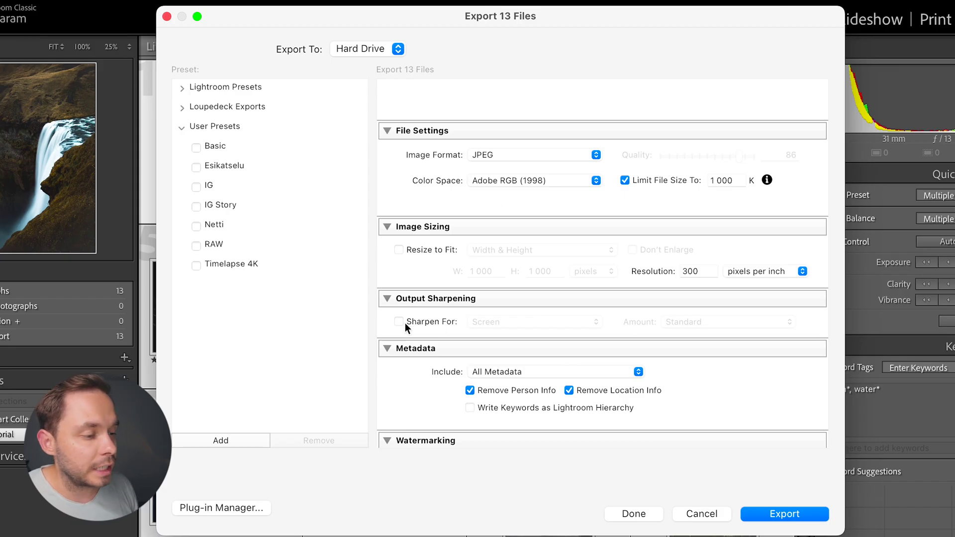
Resize exports to fit 1000 × 1000 pixels using Width & Height at 300 pixels per inch
click(433, 250)
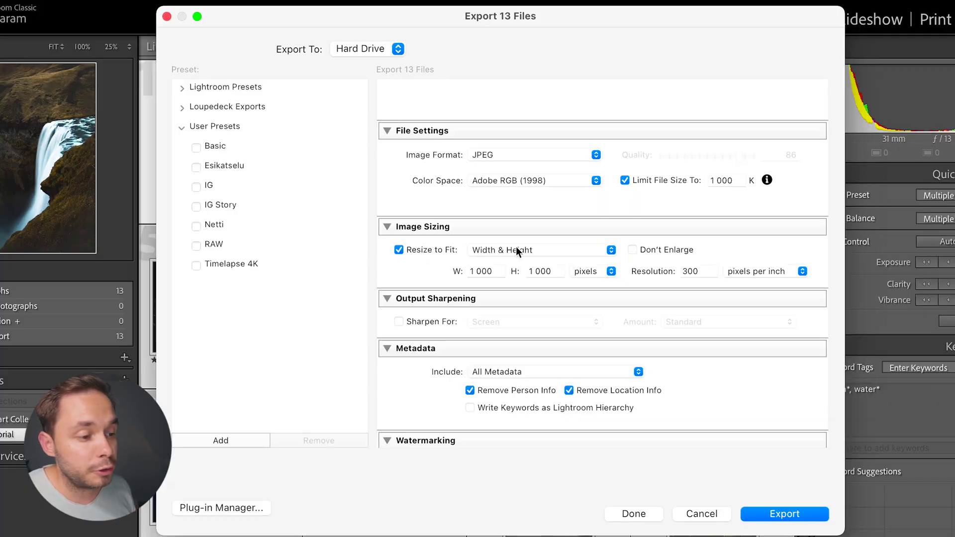
click(537, 252)
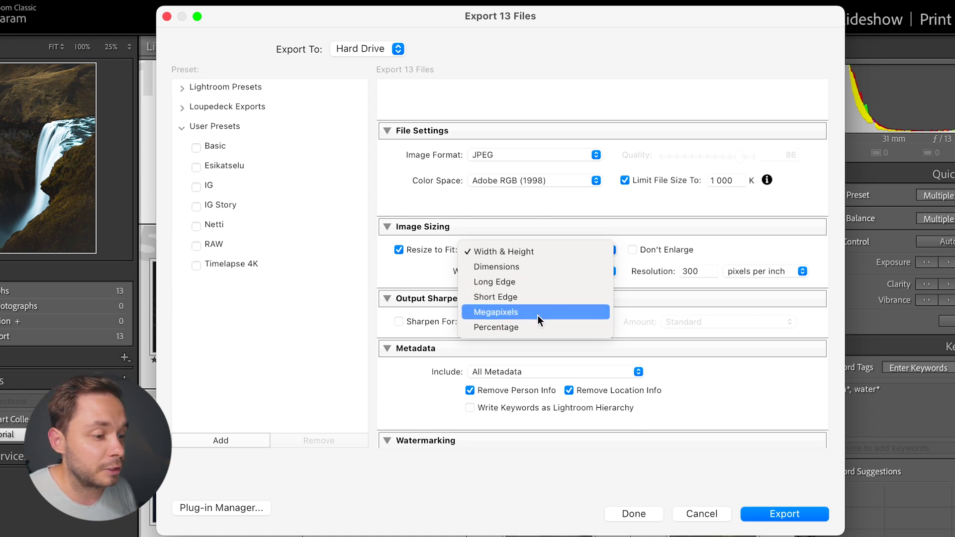
click(432, 273)
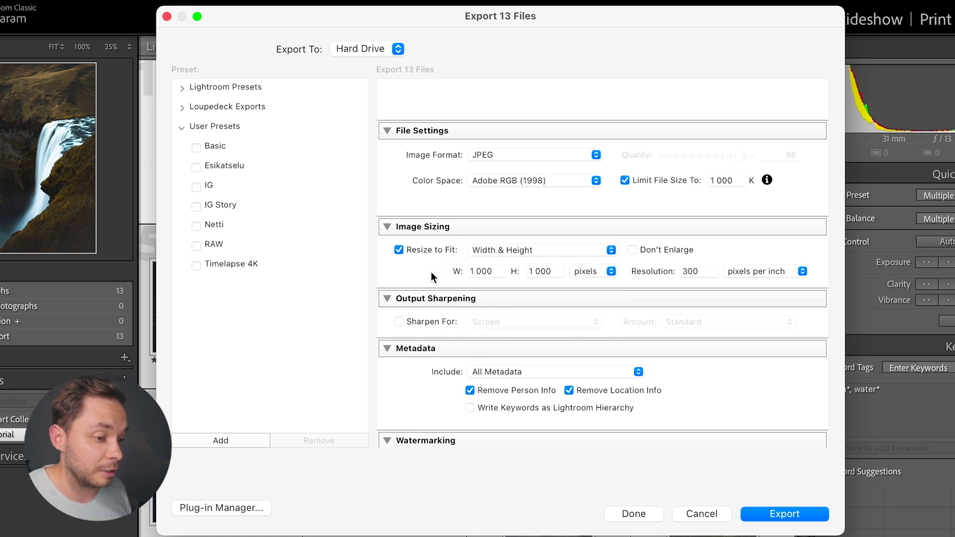
click(772, 270)
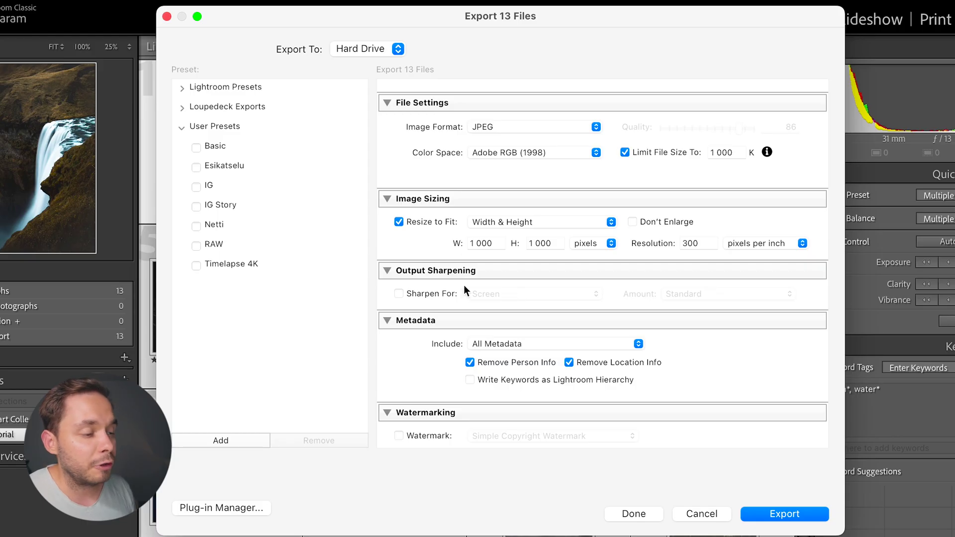
Enable output sharpening for Screen at Standard amount
click(432, 294)
click(512, 296)
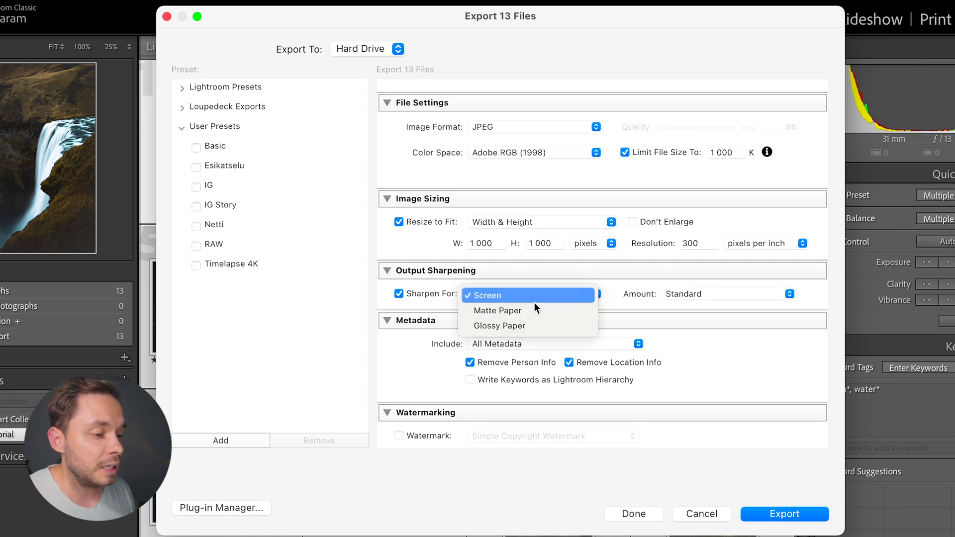
click(657, 292)
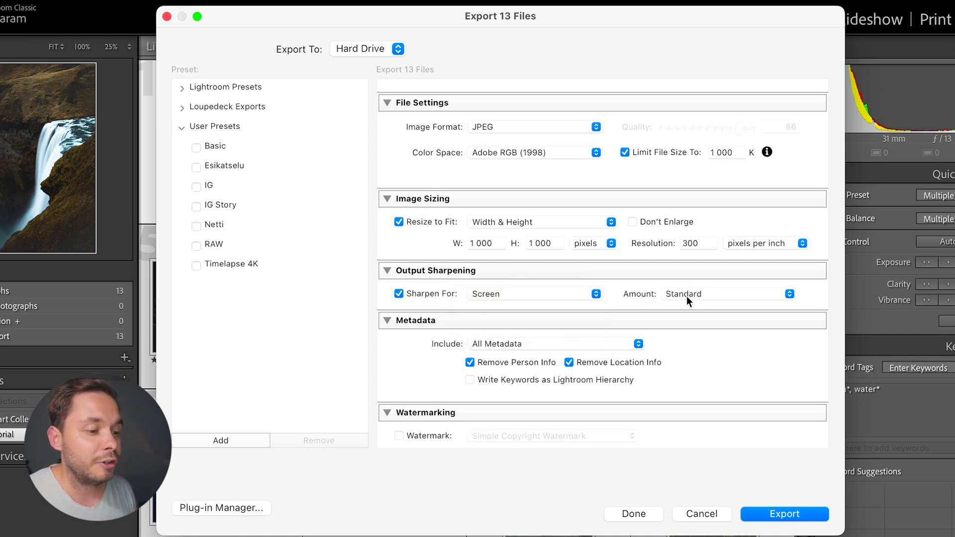
click(717, 297)
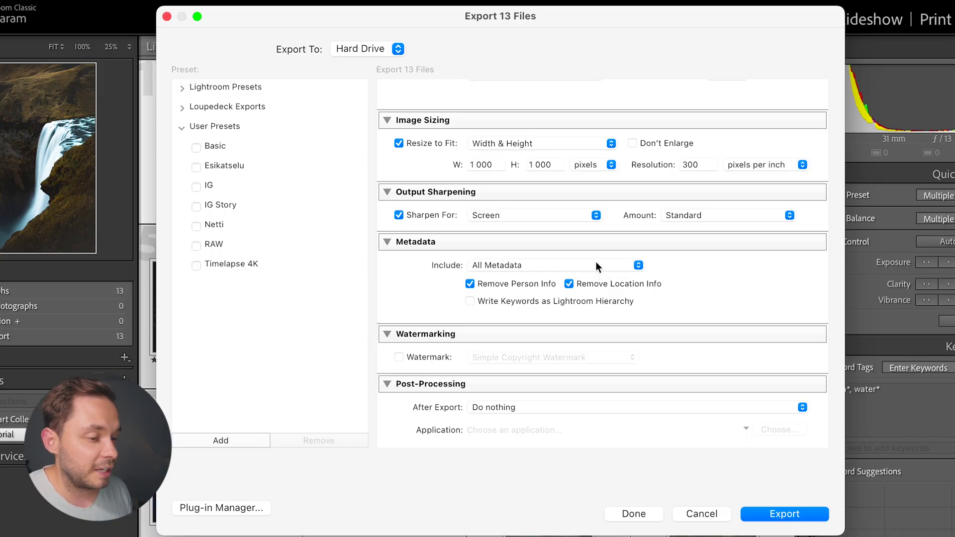
Keep All Metadata and turn on watermarking with the Simple Copyright Watermark
click(595, 265)
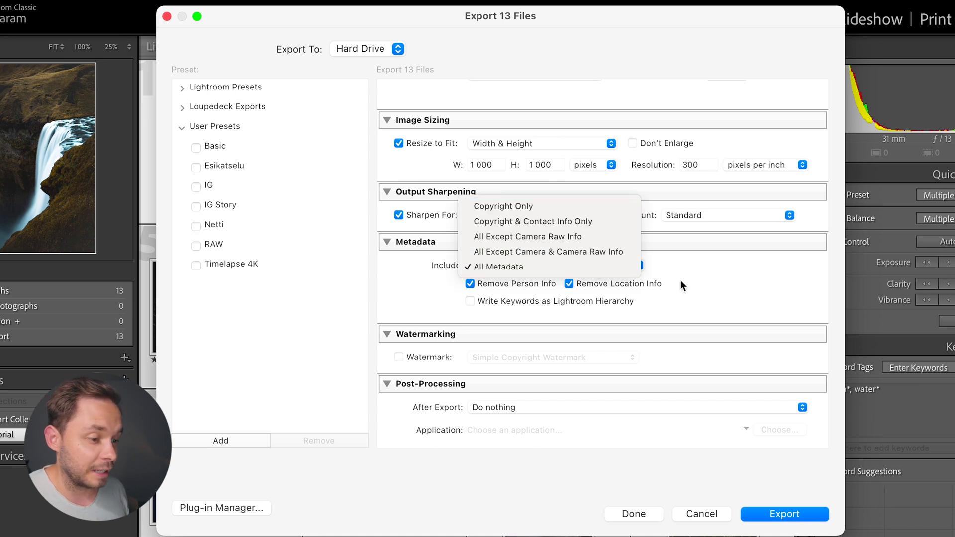
click(693, 282)
scroll(692, 279, down, 2)
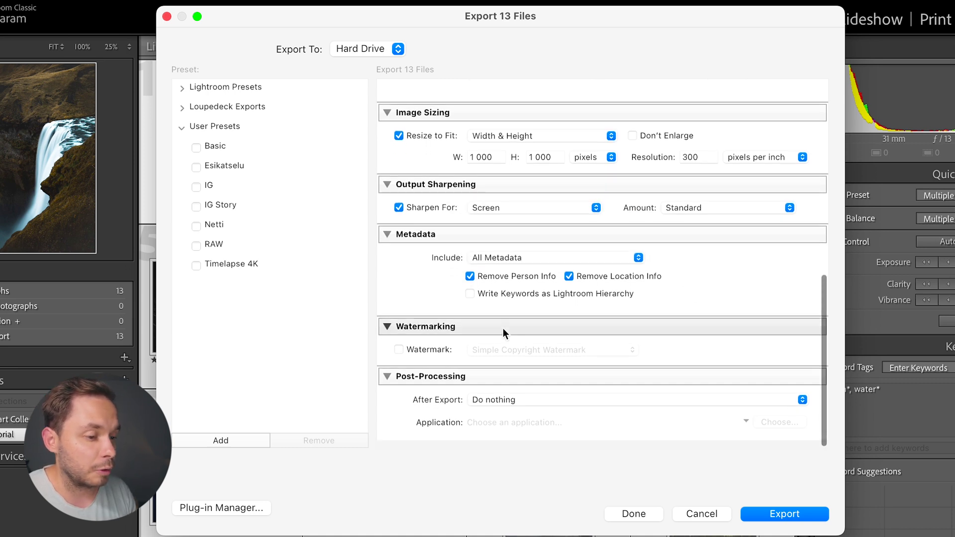
scroll(500, 331, down, 1)
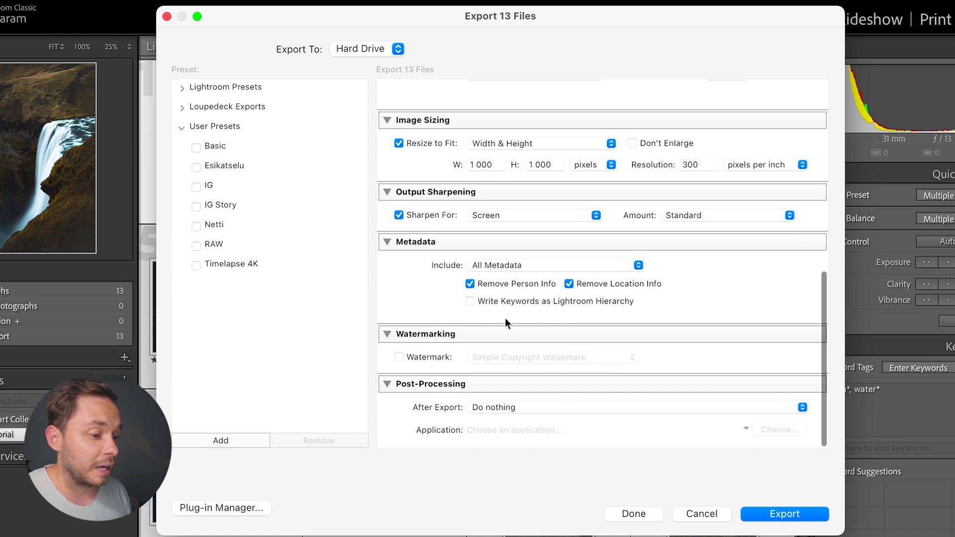
click(400, 357)
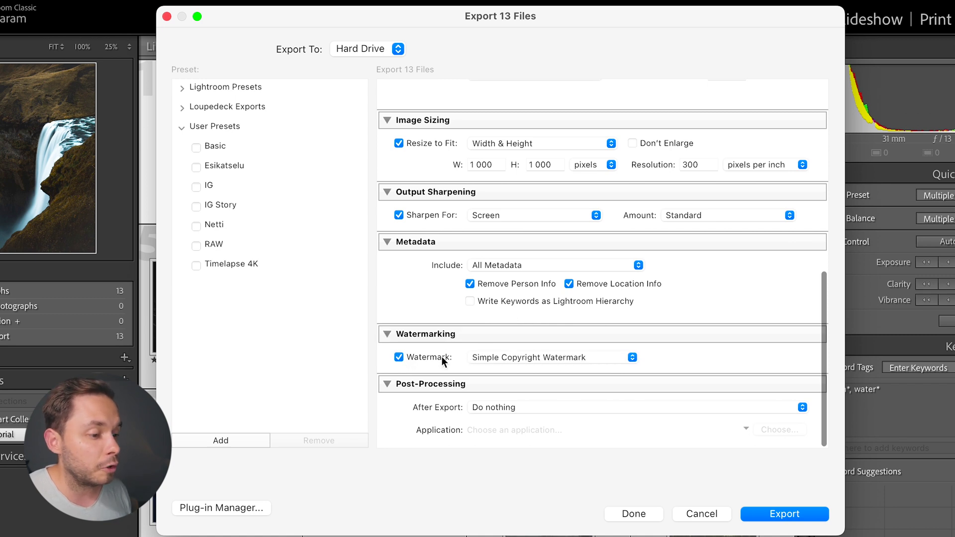
click(521, 358)
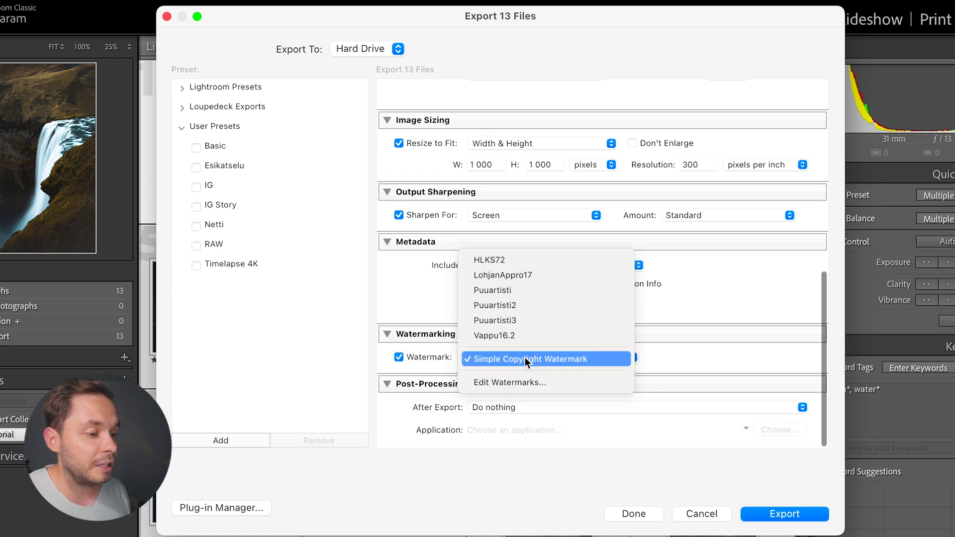
In Edit Watermarks, replace the copyright watermark text with 'asdasdasd'
click(553, 381)
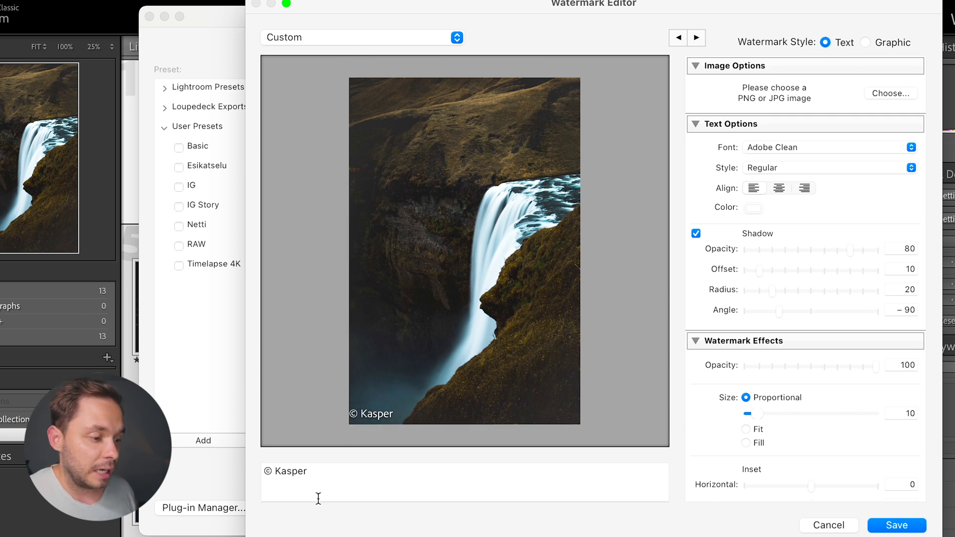
drag(347, 478, 252, 477)
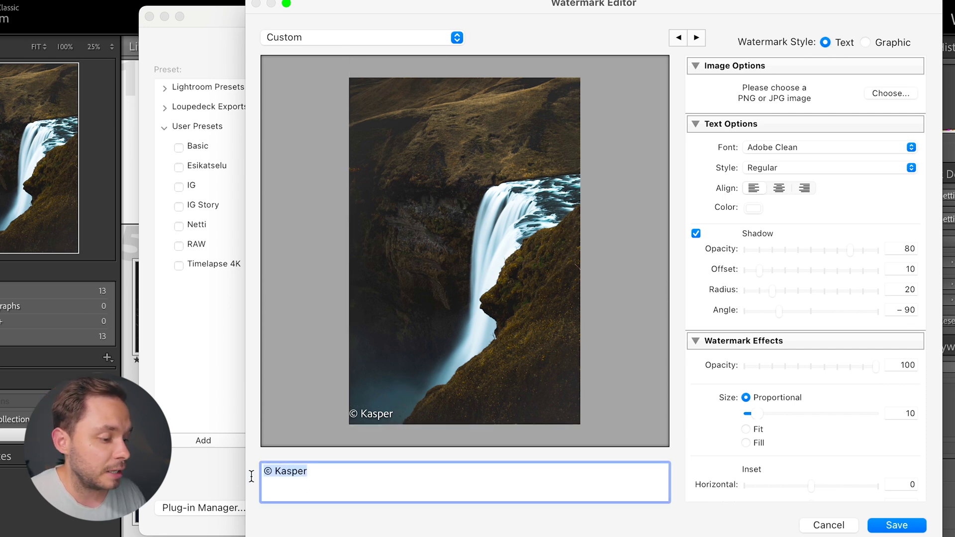
text(asdasdasd)
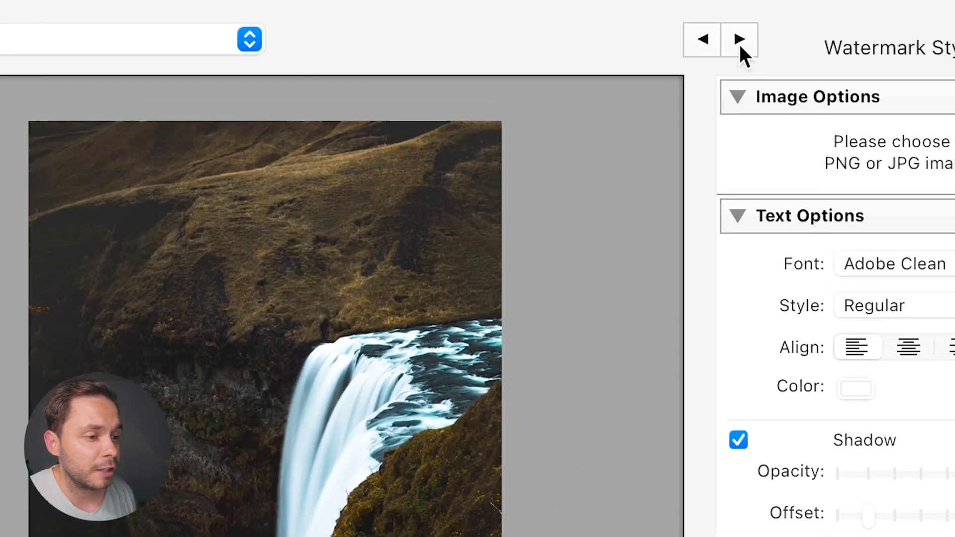
Preview on the frosty leaf photo and set the watermark font to Adobe Gurmukhi Bold
click(696, 38)
click(743, 39)
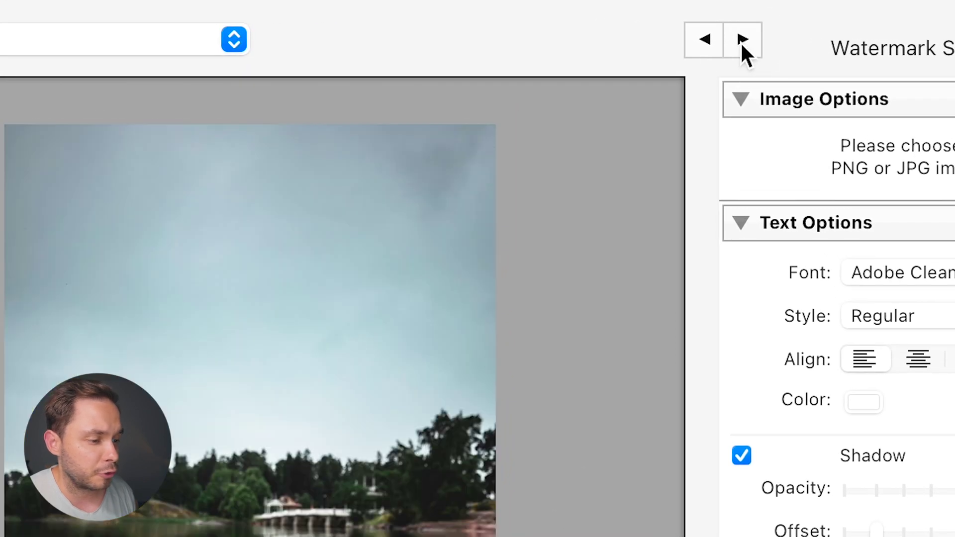
click(743, 40)
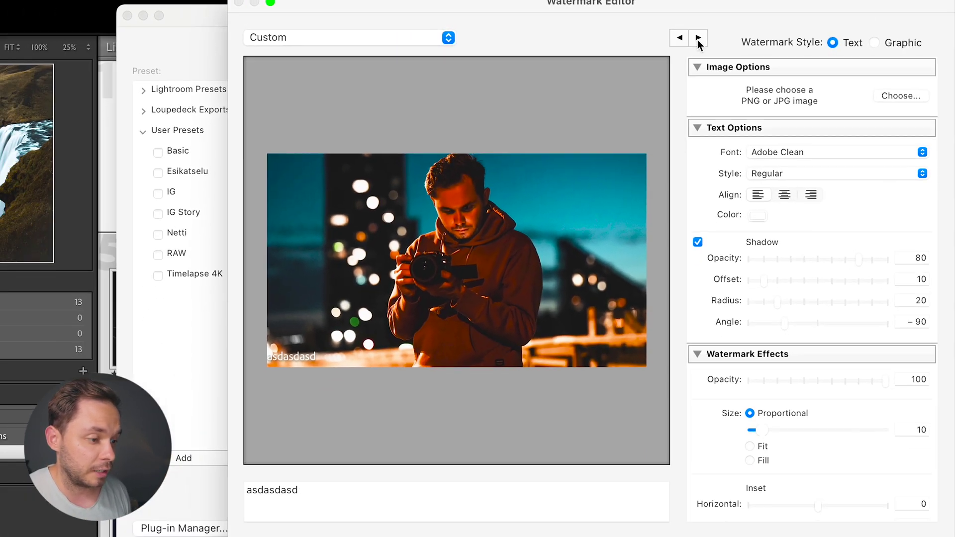
click(714, 38)
click(784, 143)
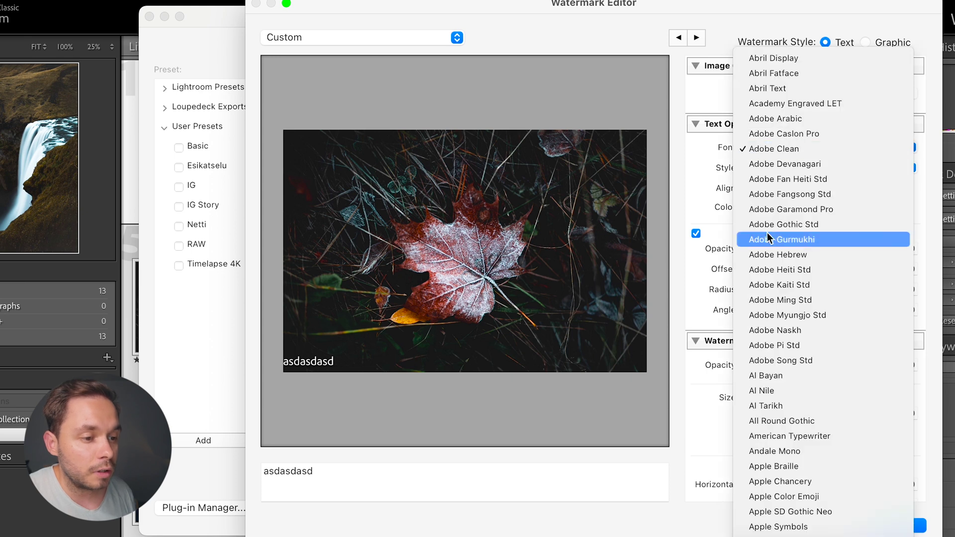
click(796, 240)
click(801, 169)
click(811, 185)
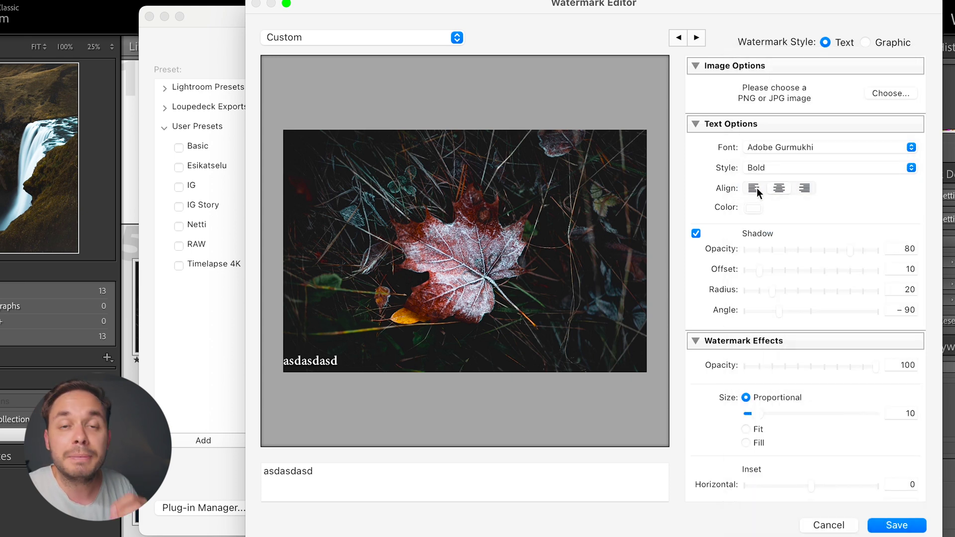
Add a second watermark line 'dffdsf' and change the text alignment
click(369, 495)
click(366, 481)
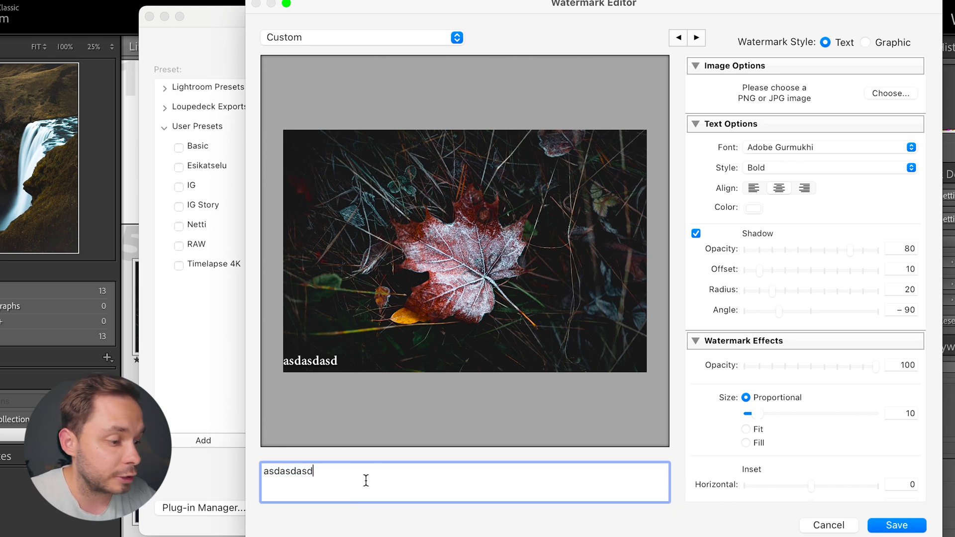
key(Return)
text(dffdsf)
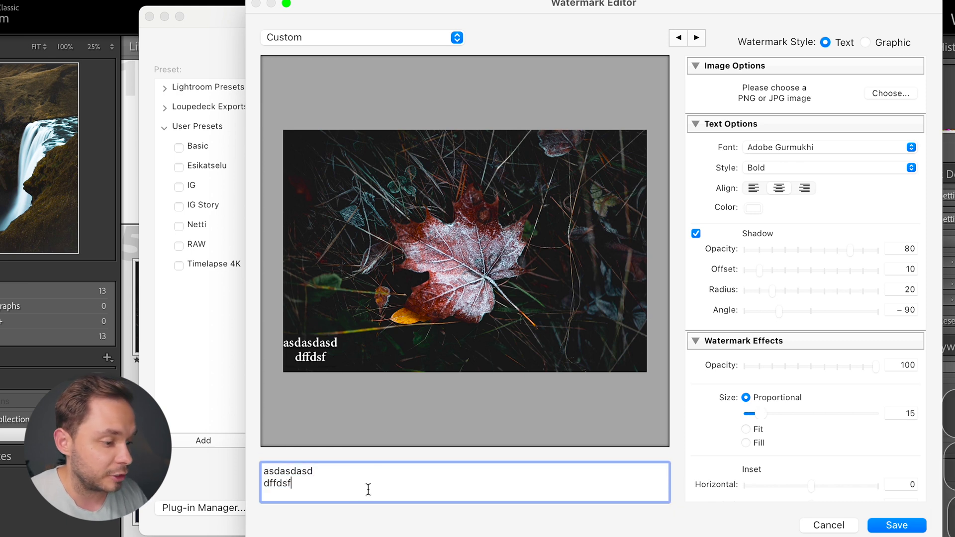
click(757, 187)
click(779, 189)
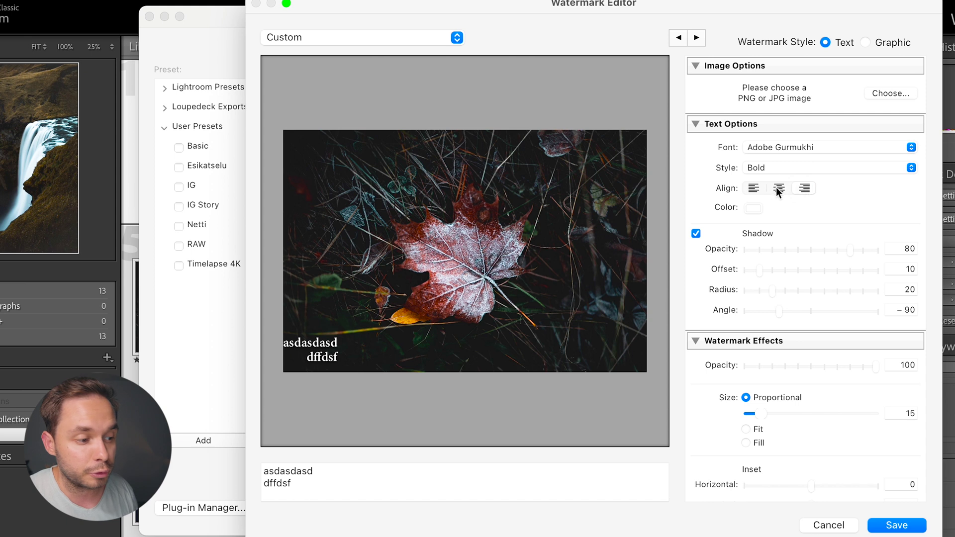
Make the watermark text red and add a shadow with offset 38, radius 29, angle −43
click(754, 208)
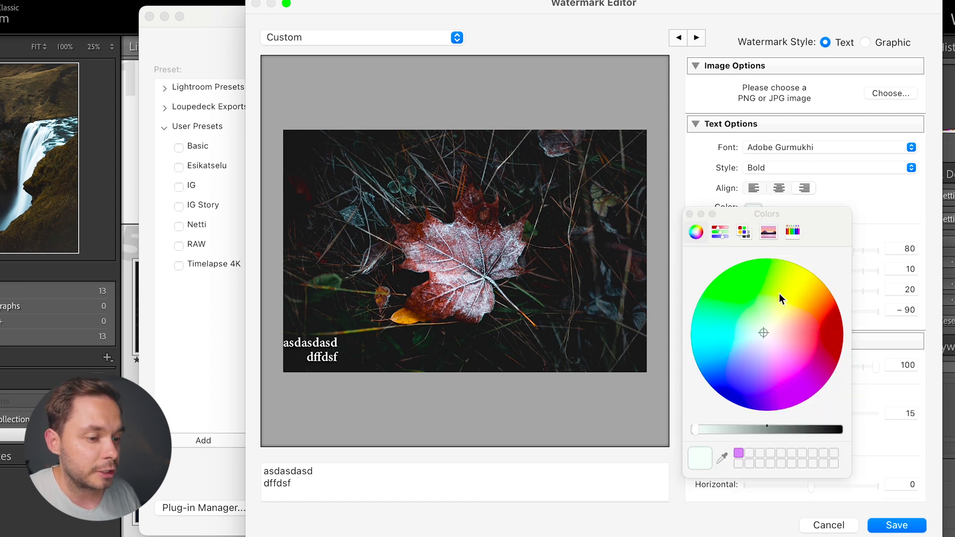
drag(757, 336, 814, 337)
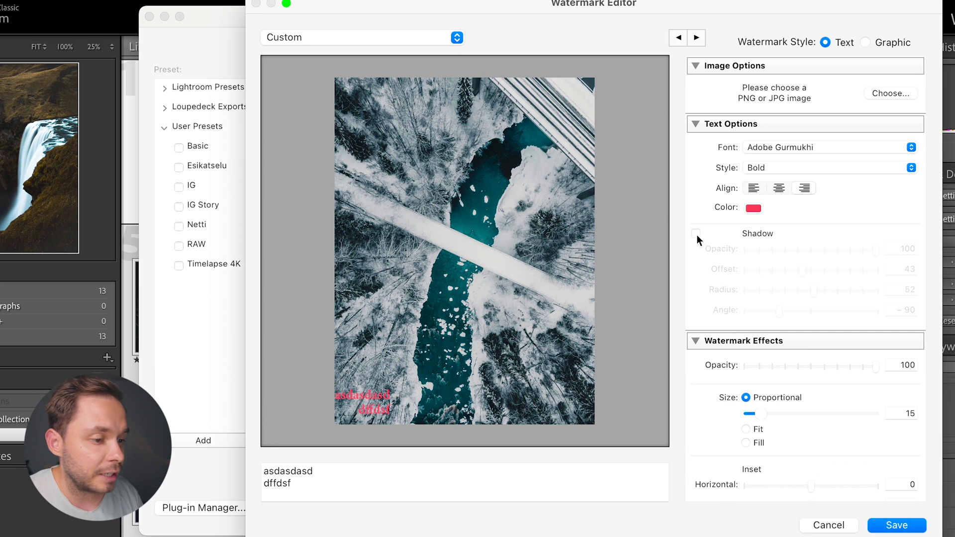
click(696, 234)
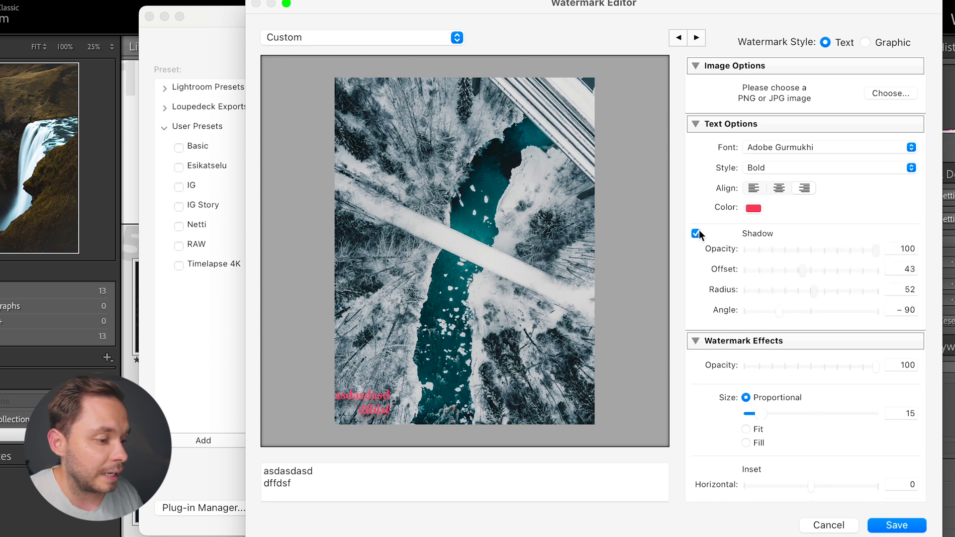
drag(801, 273, 794, 309)
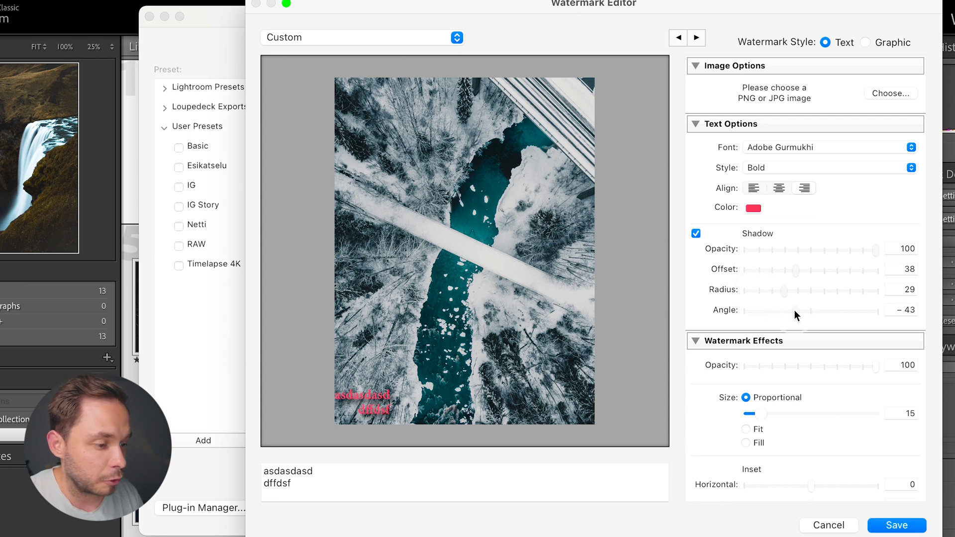
Set the watermark to Proportional size 59 after trying Fit and Fill
scroll(768, 288, down, 3)
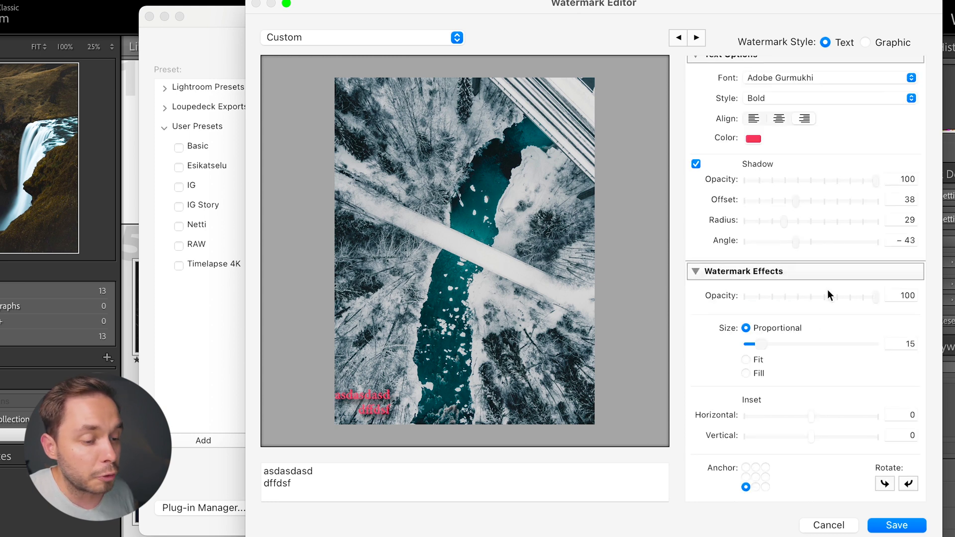
drag(870, 297, 891, 296)
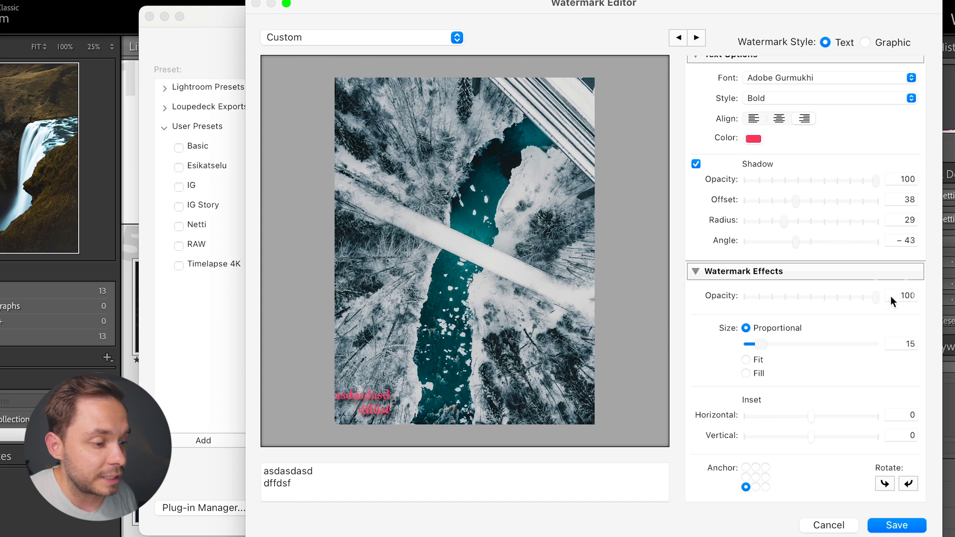
drag(759, 350, 796, 349)
click(745, 360)
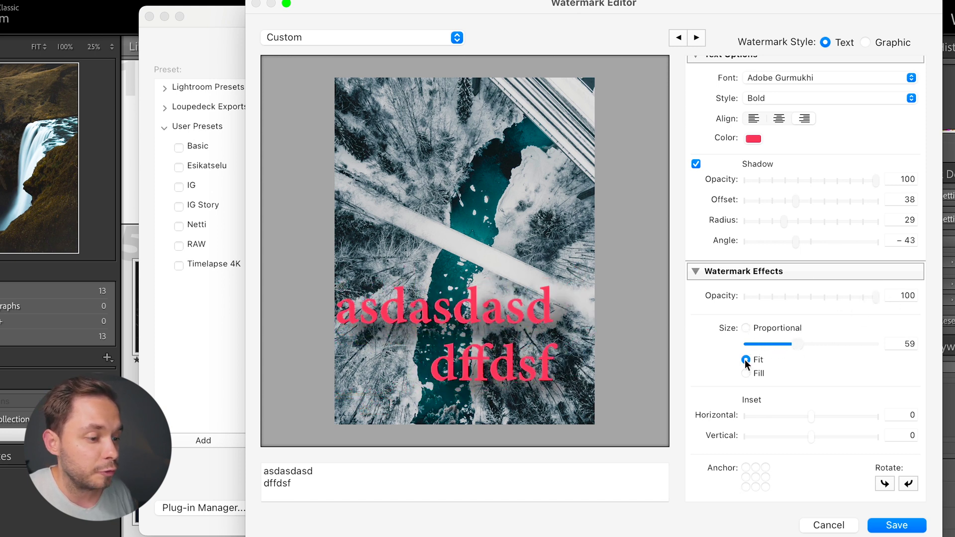
click(746, 374)
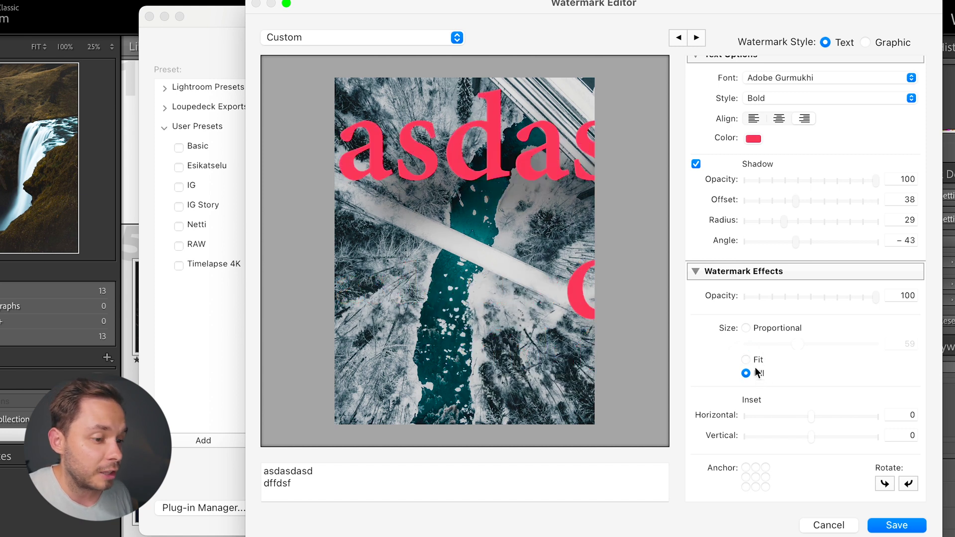
click(747, 328)
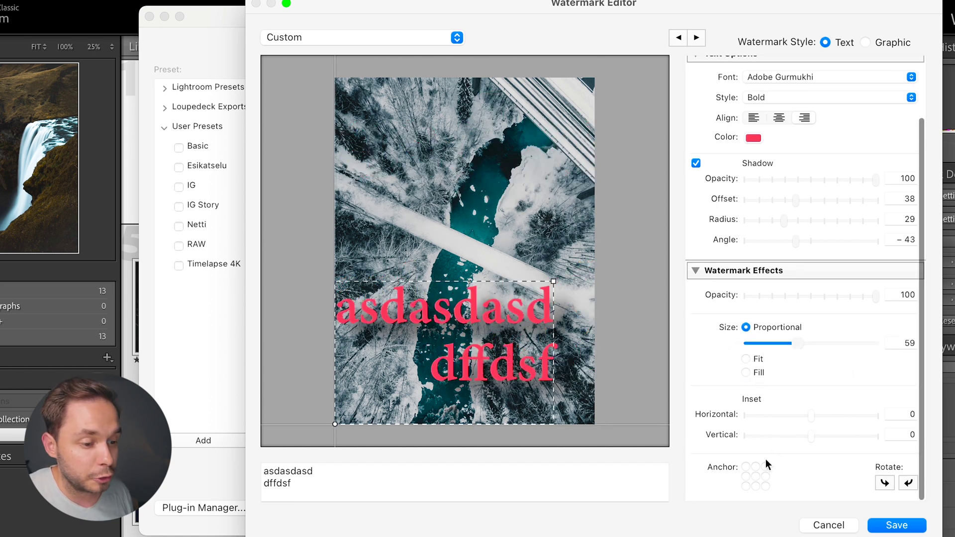
Adjust the watermark anchor and inset, then rotate it 180° upside down
click(746, 468)
click(755, 477)
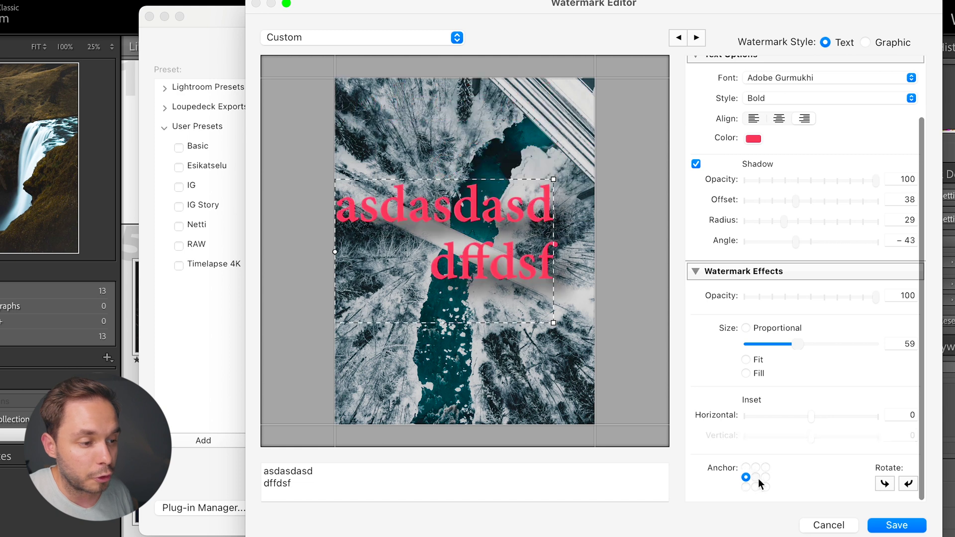
click(746, 468)
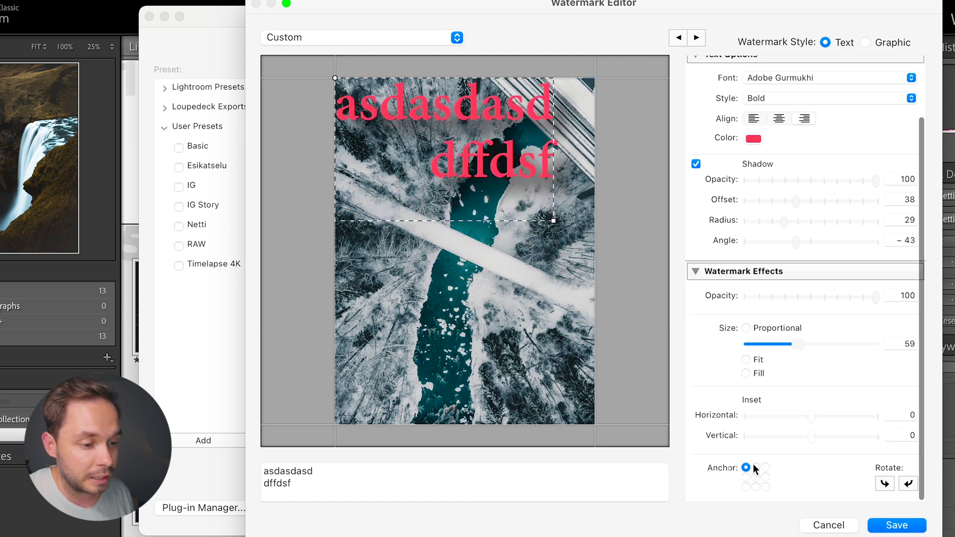
scroll(806, 418, down, 5)
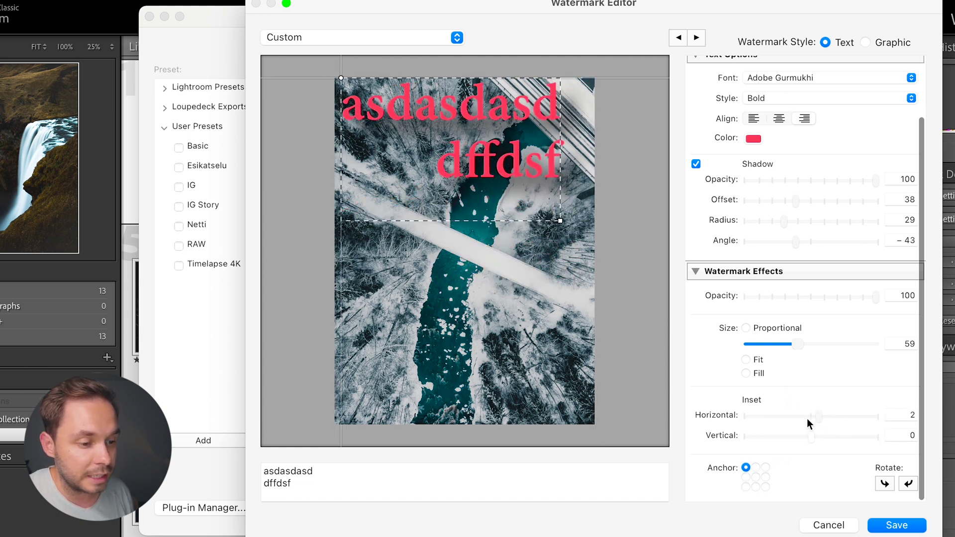
mouse_move(810, 437)
mouse_down()
mouse_move(850, 438)
mouse_move(804, 436)
mouse_up()
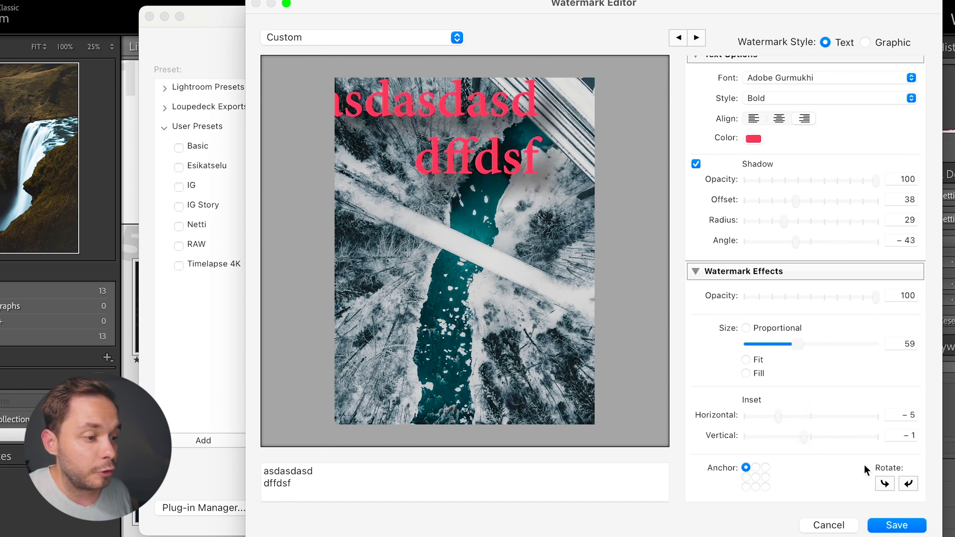
click(883, 486)
click(903, 483)
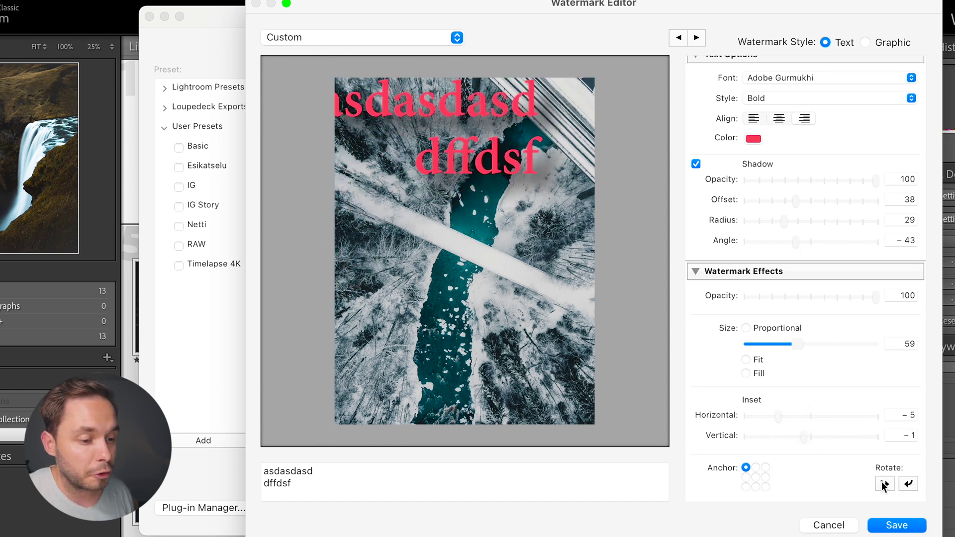
double_click(883, 486)
Centre the watermark, then switch to a Graphic watermark using watermark-1.png
click(756, 477)
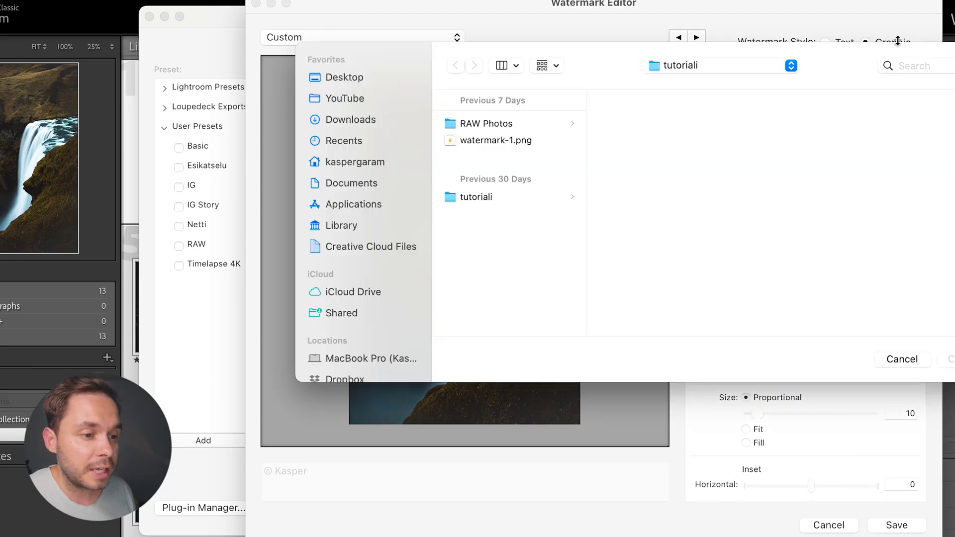
drag(720, 62, 595, 115)
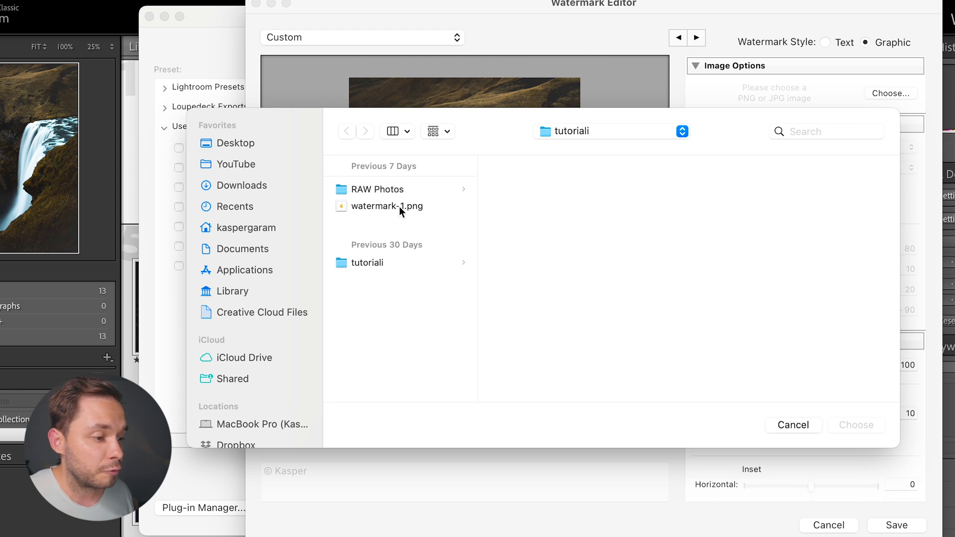
click(399, 207)
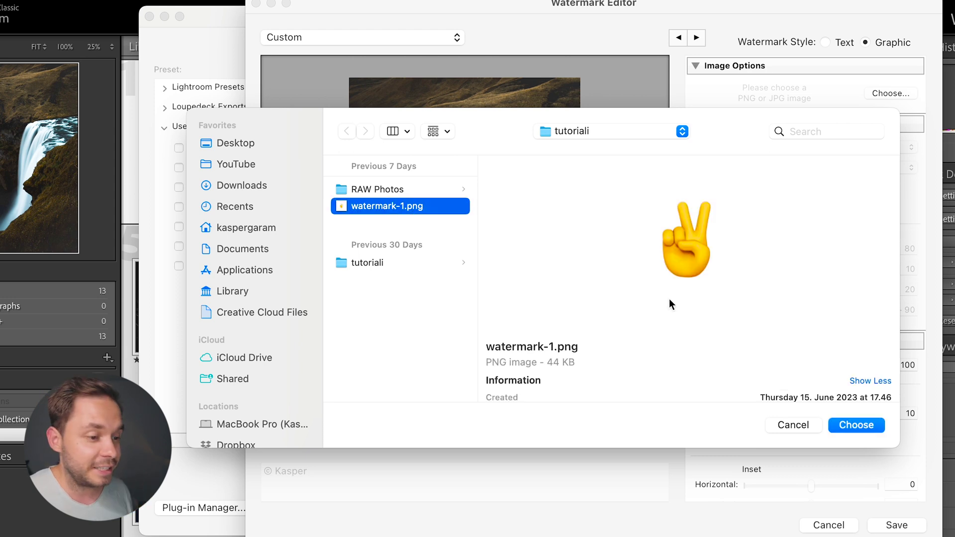
click(867, 423)
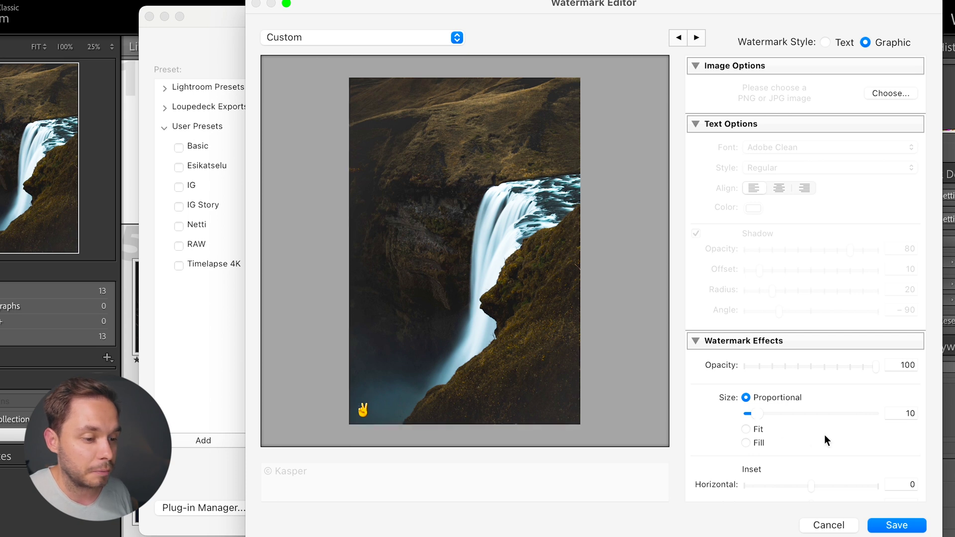
Anchor the peace-sign watermark at centre with opacity 54 and proportional size 90
scroll(825, 435, down, 2)
drag(763, 398, 807, 399)
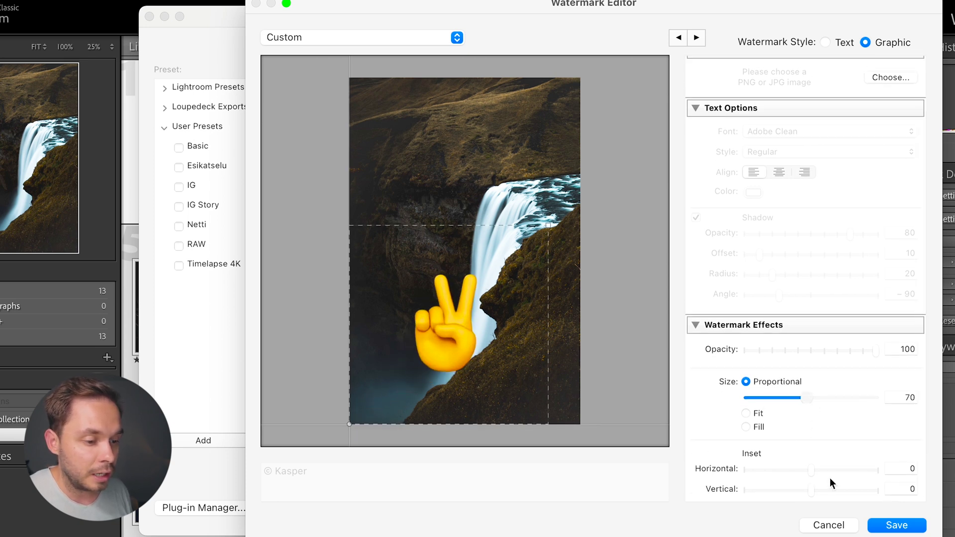
scroll(789, 437, down, 3)
click(756, 476)
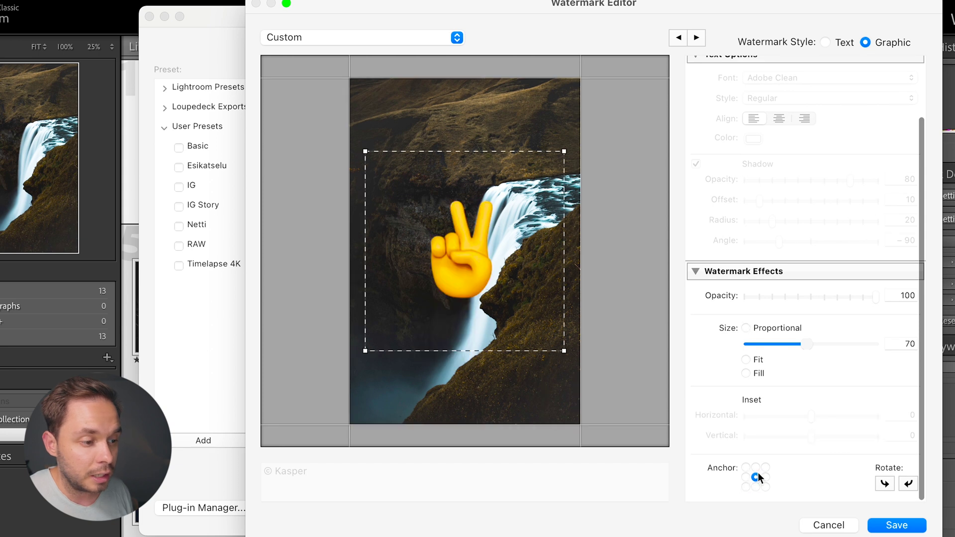
scroll(885, 343, up, 2)
drag(885, 342, 816, 357)
scroll(864, 393, up, 1)
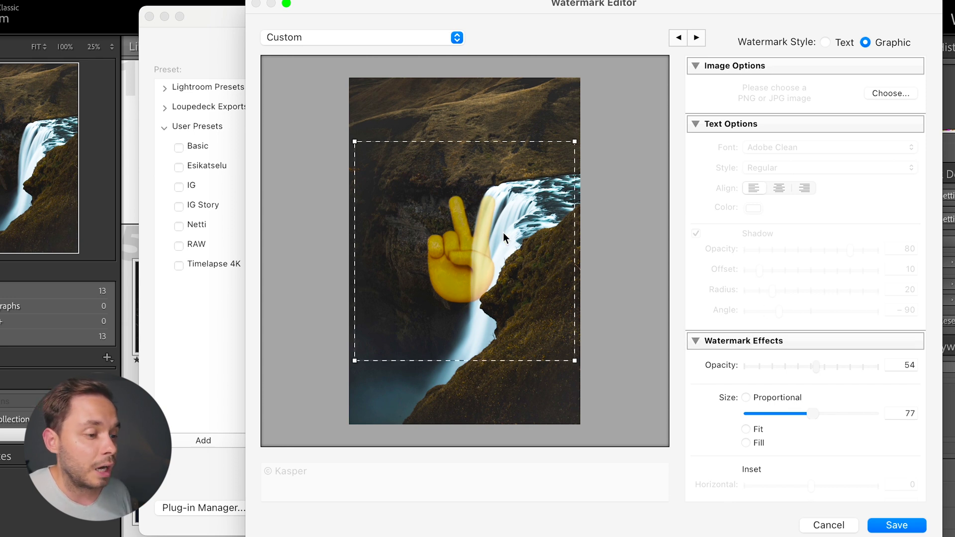
drag(576, 141, 541, 166)
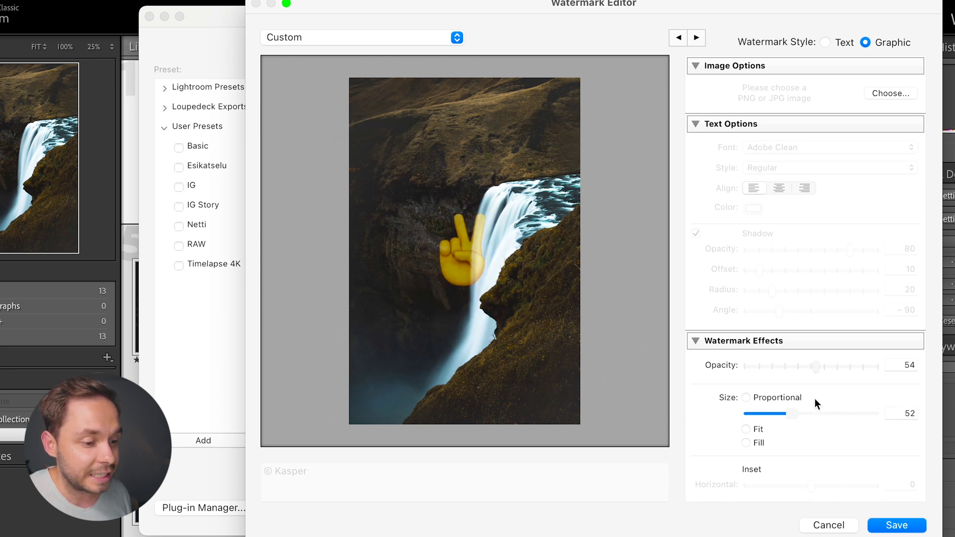
drag(789, 416, 820, 422)
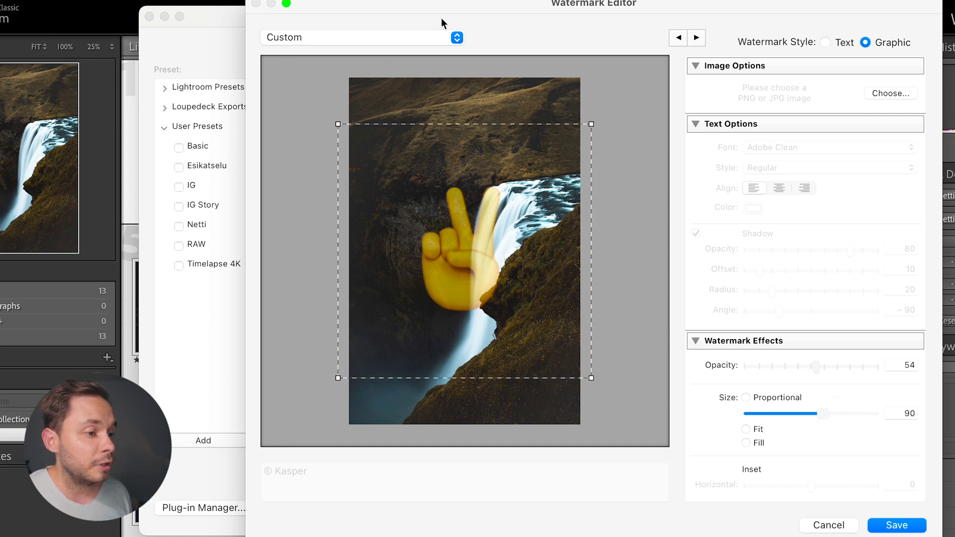
Save the current watermark settings as a new preset named 'asd'
click(441, 39)
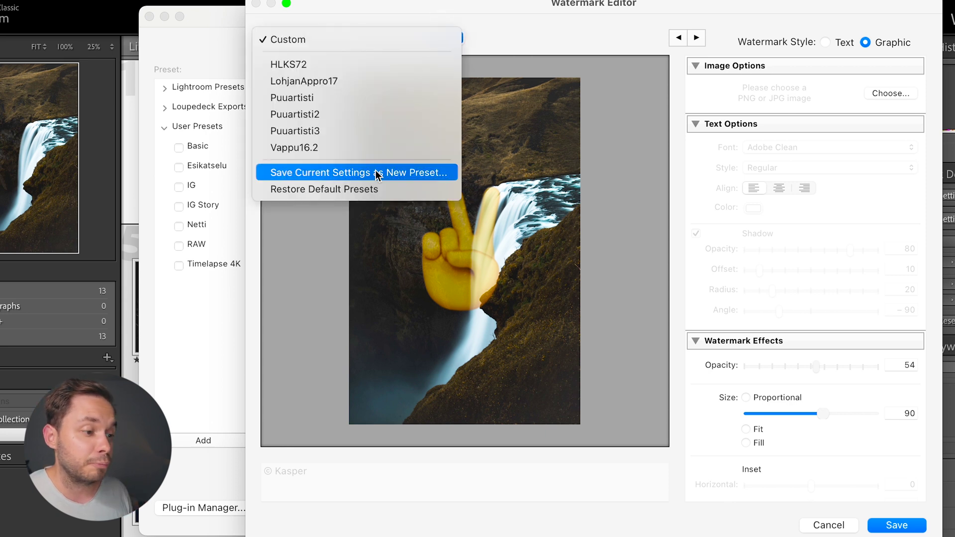
click(687, 99)
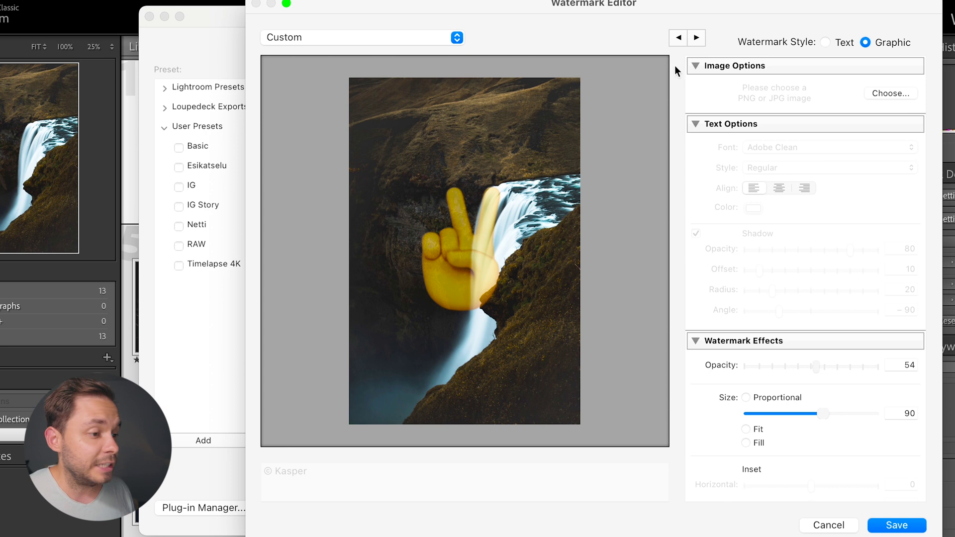
click(896, 524)
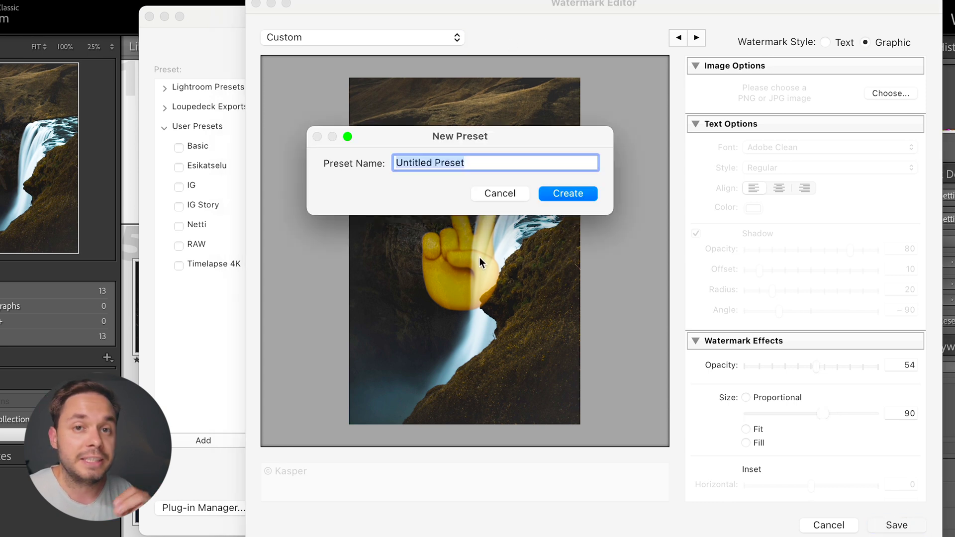
text(asd)
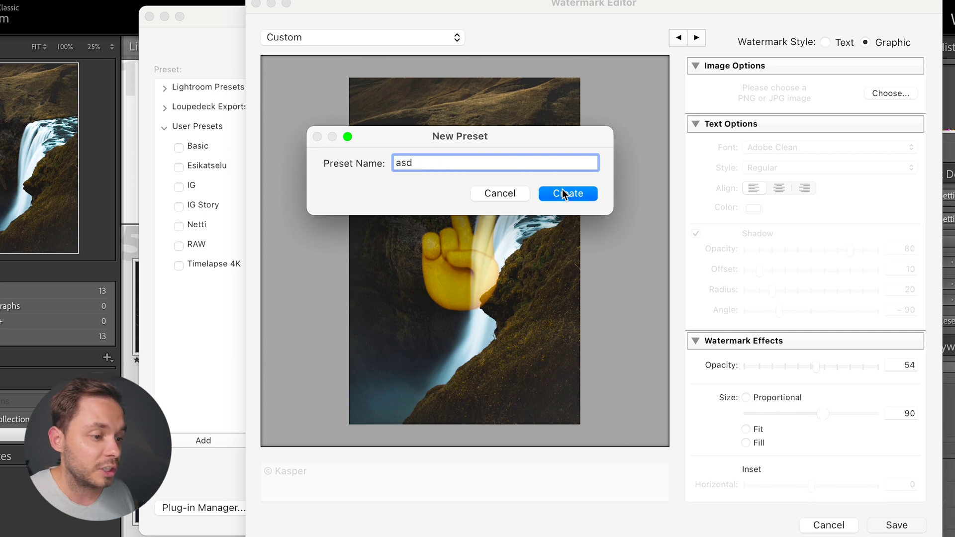
click(563, 190)
scroll(543, 374, down, 2)
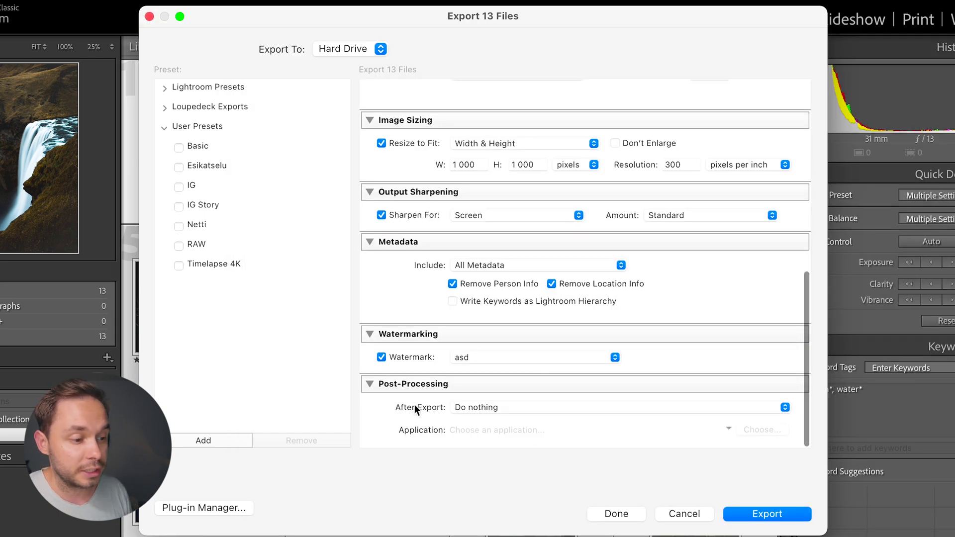
click(495, 407)
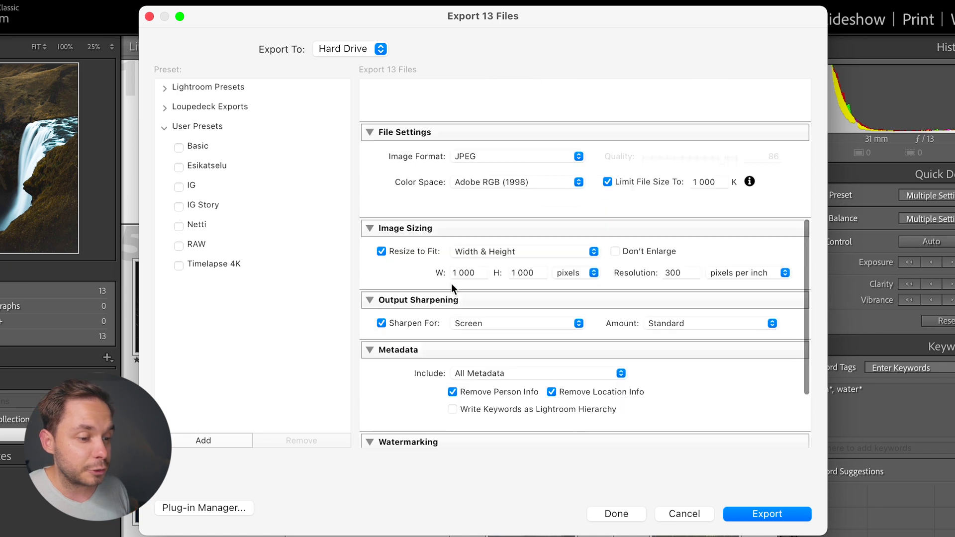
scroll(497, 299, down, 5)
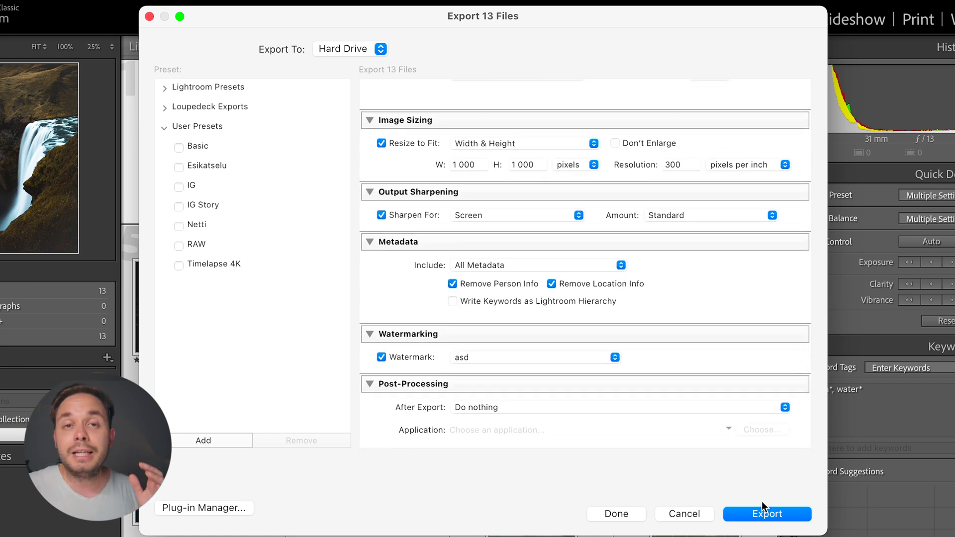